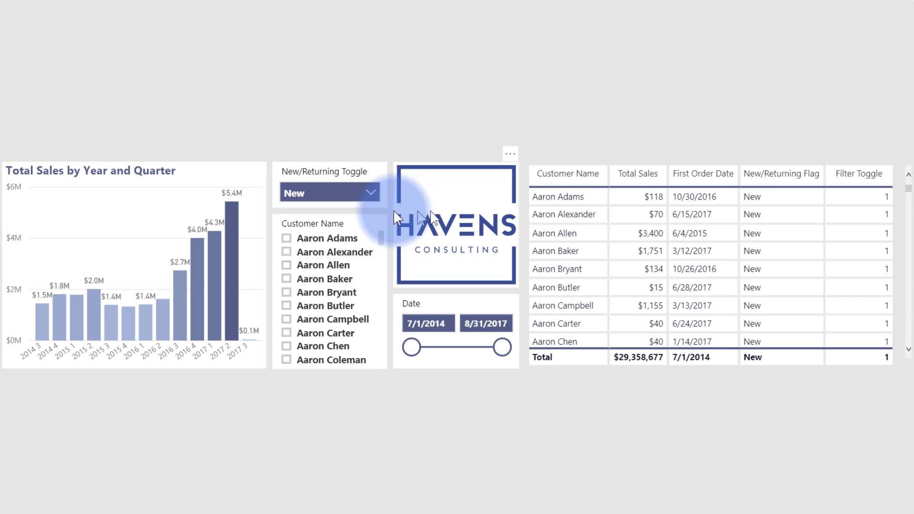
Narrow the Date slicer range to 6/27/2015–9/11/2016.
click(238, 247)
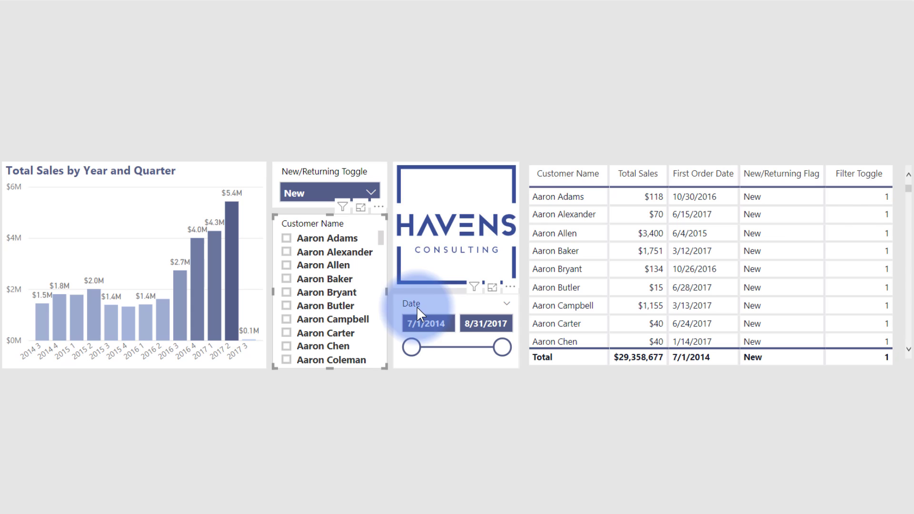
drag(540, 179, 576, 182)
drag(641, 176, 640, 177)
drag(704, 182, 771, 184)
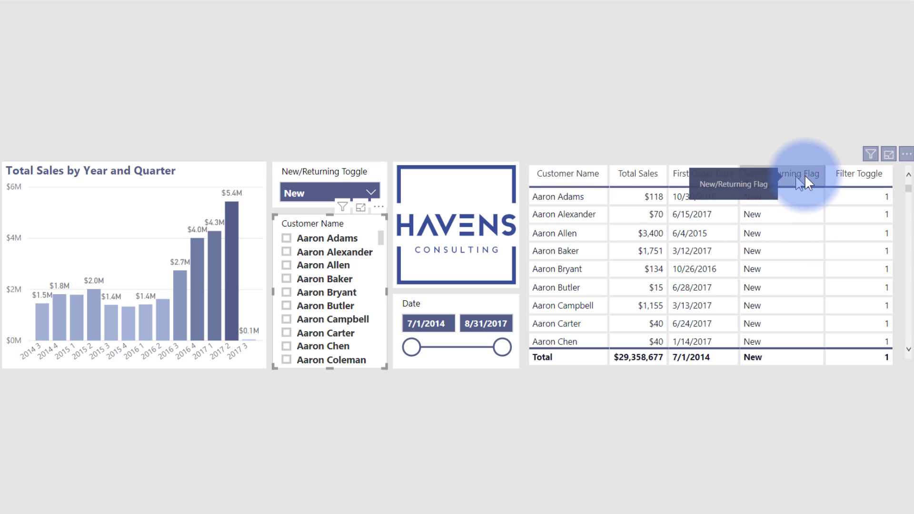
drag(843, 177, 840, 173)
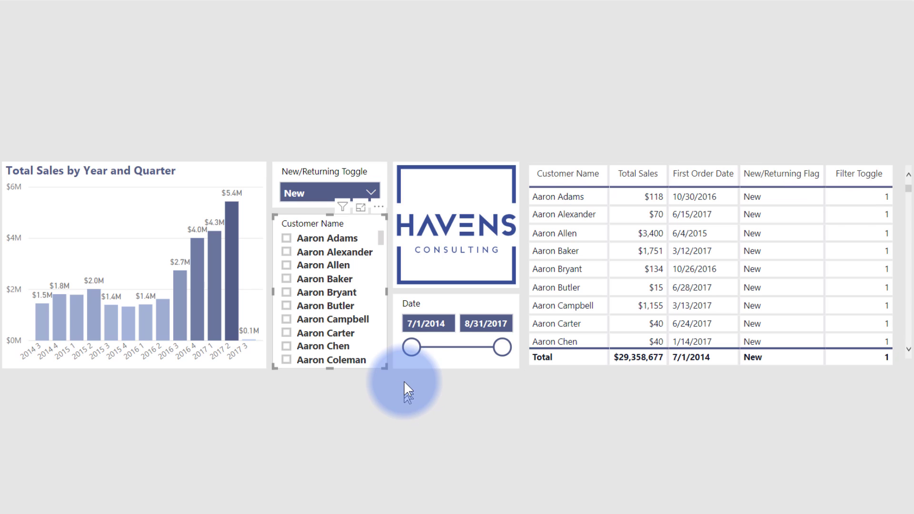
drag(411, 348, 441, 355)
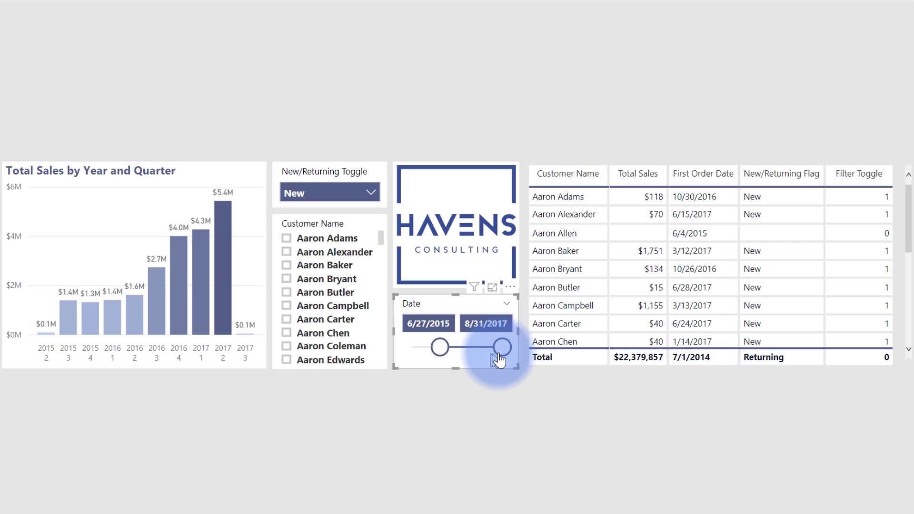
drag(505, 351, 476, 355)
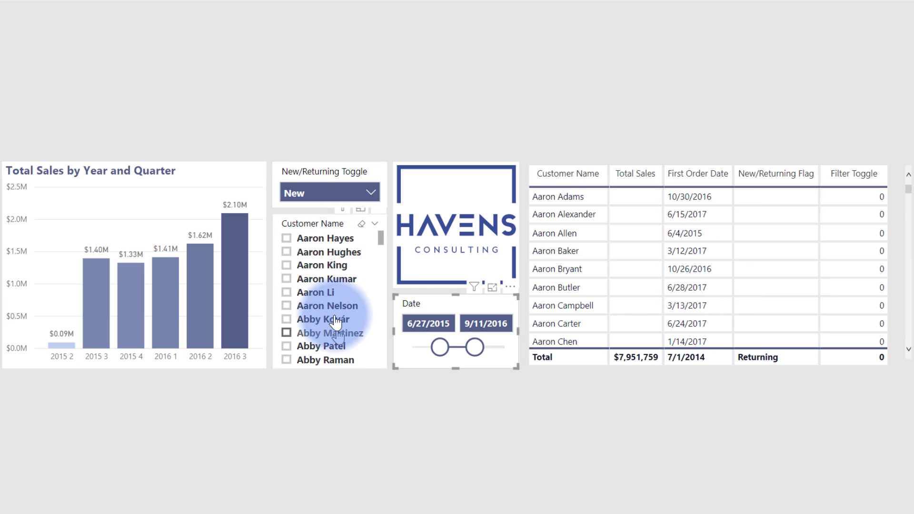
Switch the New/Returning Toggle slicer to Returning.
click(315, 192)
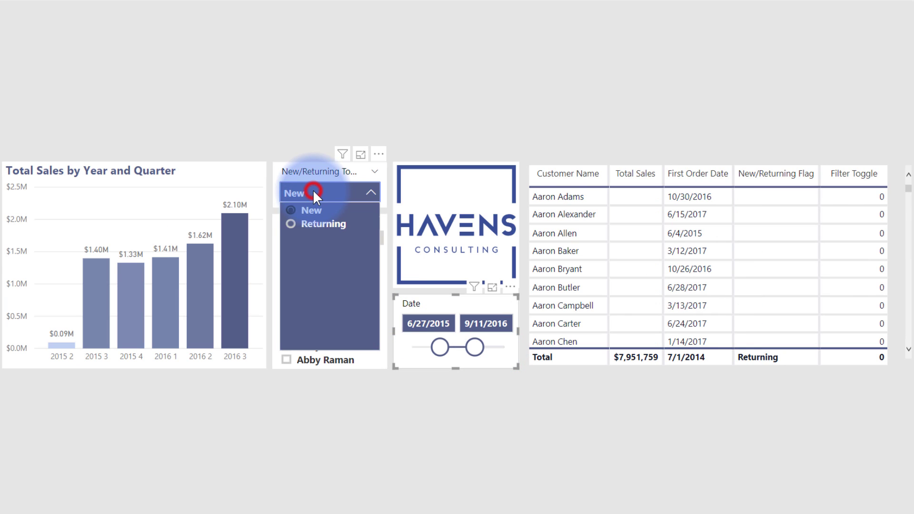
click(306, 224)
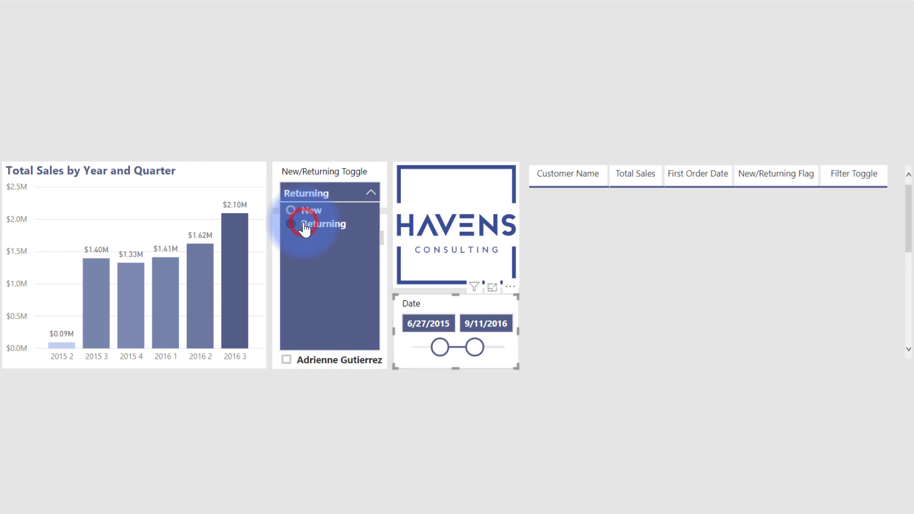
click(368, 192)
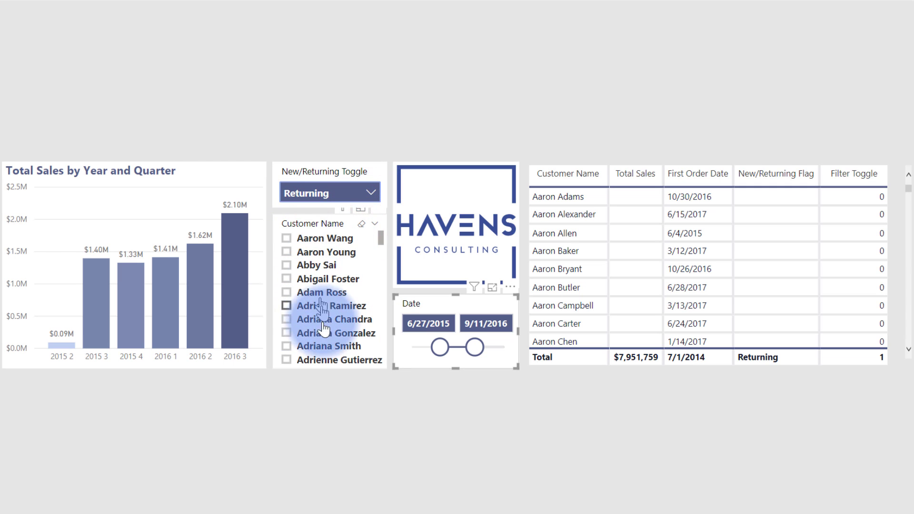
scroll(631, 216, down, 8)
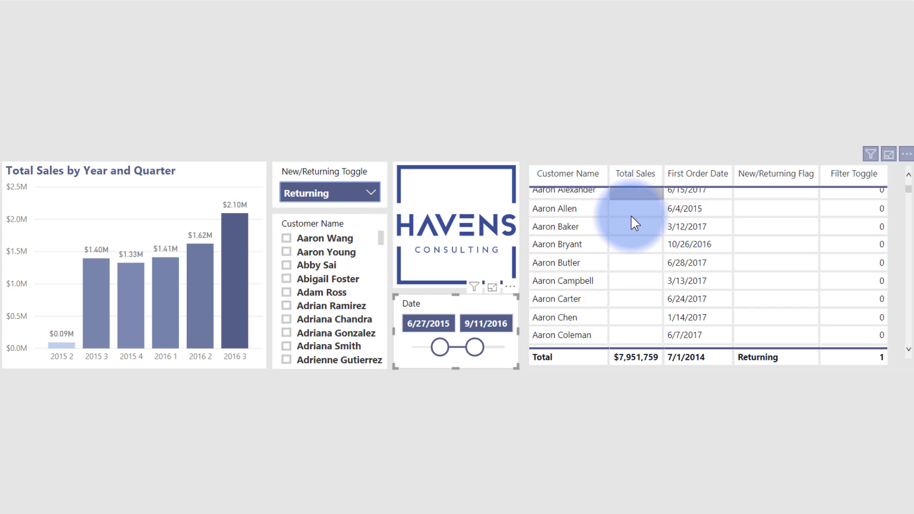
scroll(629, 224, up, 3)
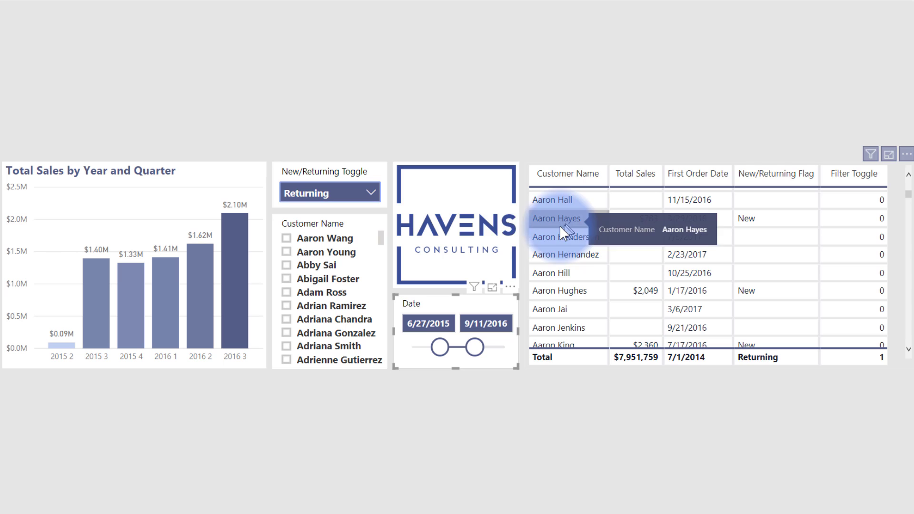
Switch the New/Returning Toggle slicer back to New.
click(348, 189)
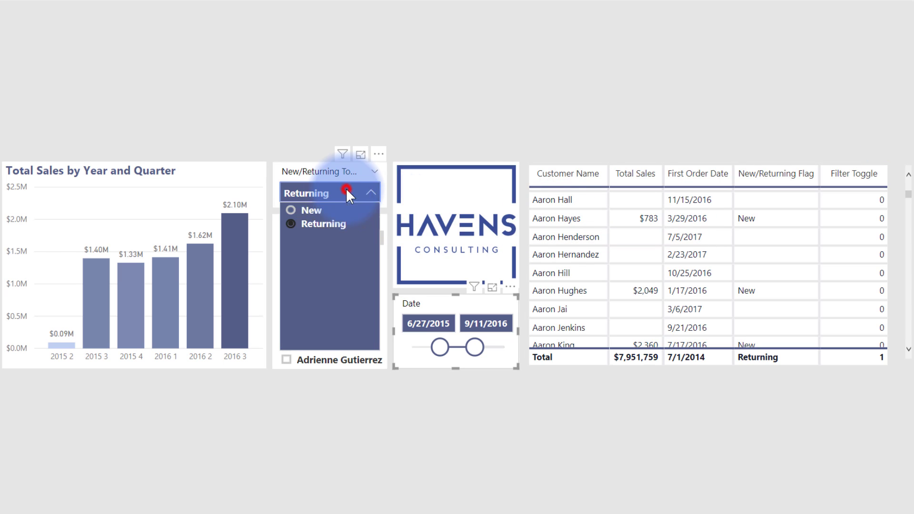
click(311, 210)
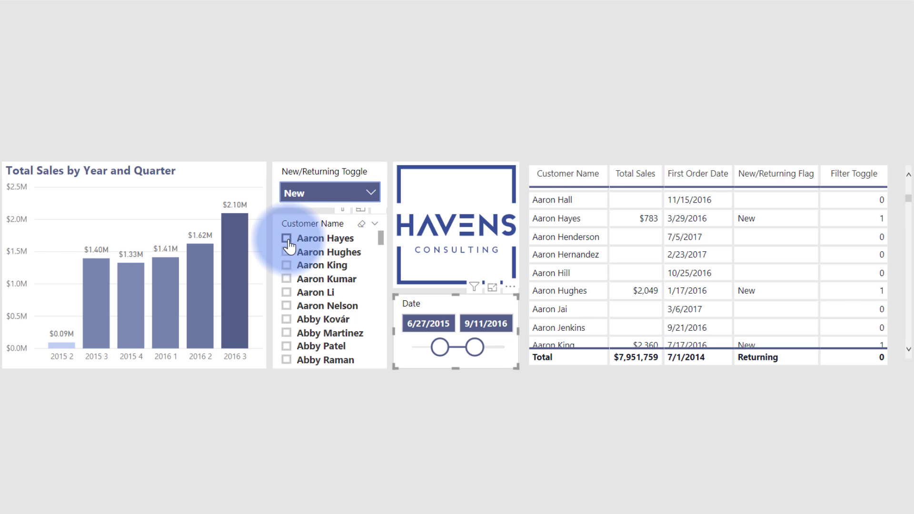
scroll(590, 218, up, 5)
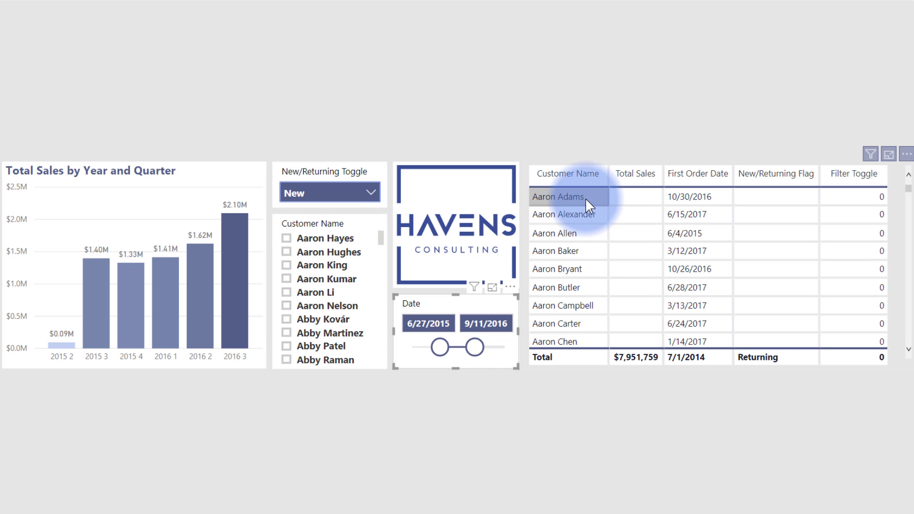
scroll(573, 266, down, 5)
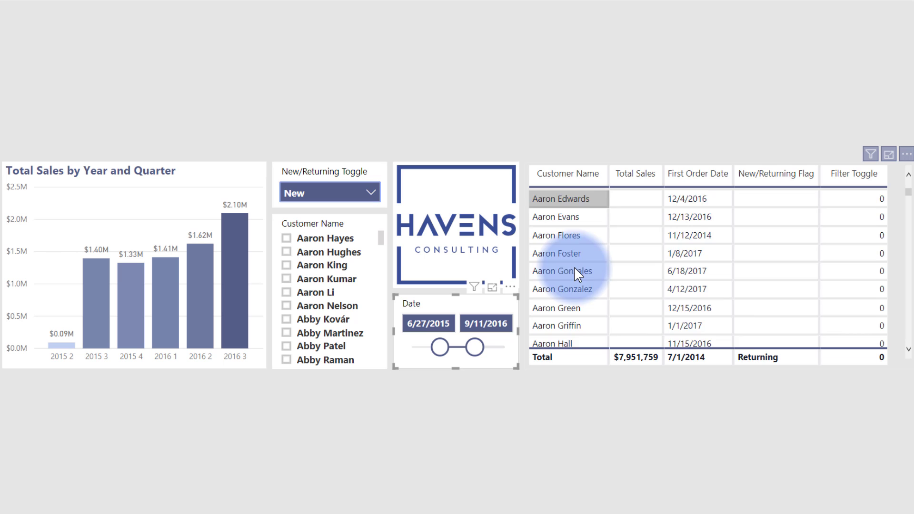
scroll(576, 265, up, 2)
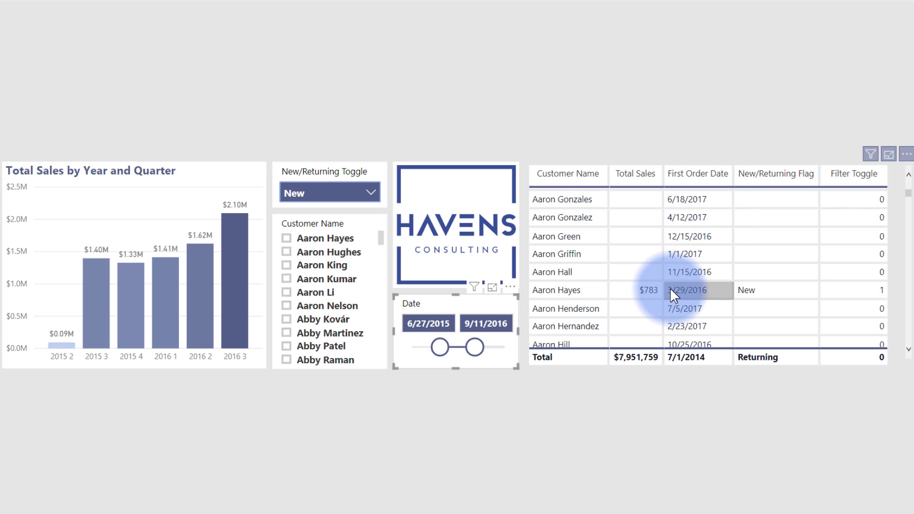
Scroll through the customer table to confirm every Filter Toggle value reads 0.
mouse_move(670, 291)
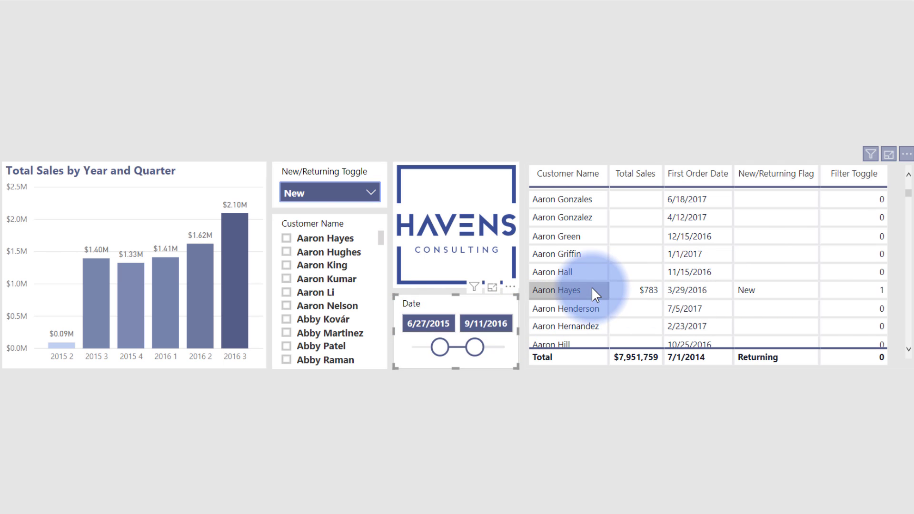
scroll(591, 286, down, 2)
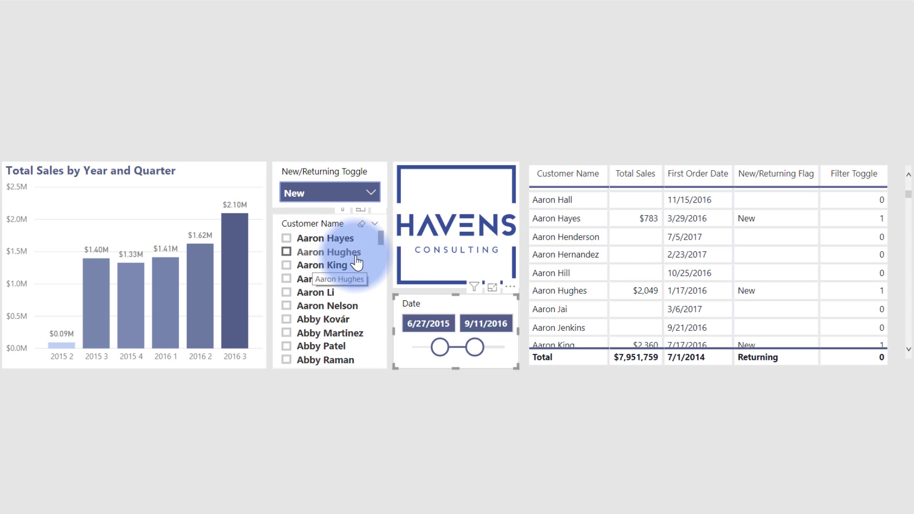
scroll(576, 305, down, 2)
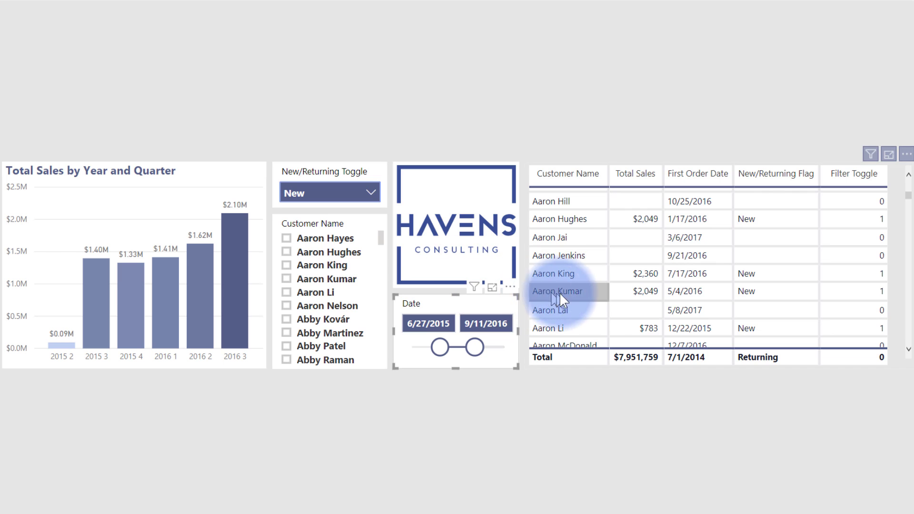
scroll(627, 264, down, 7)
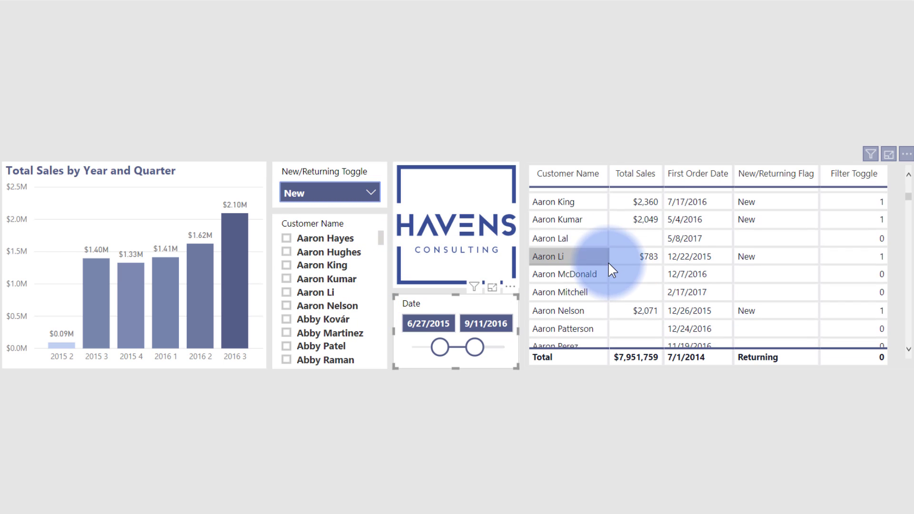
scroll(595, 261, down, 5)
scroll(583, 257, up, 2)
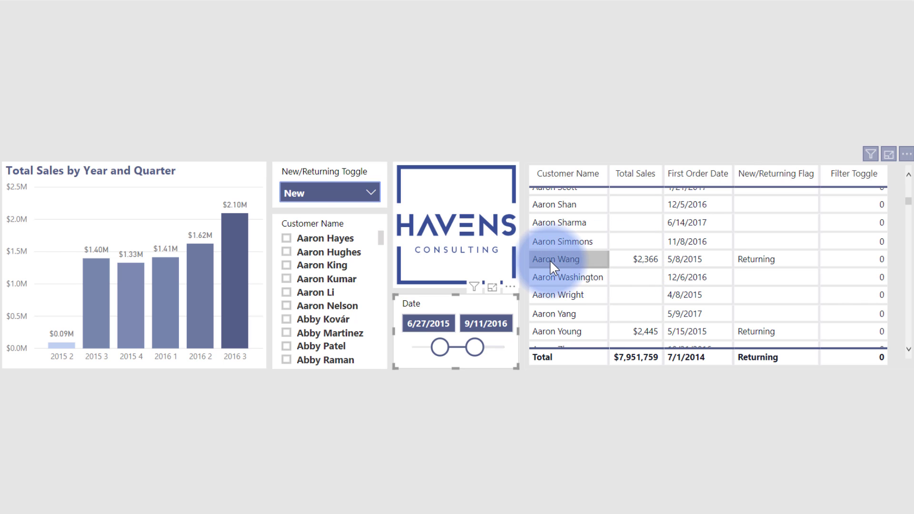
mouse_move(628, 267)
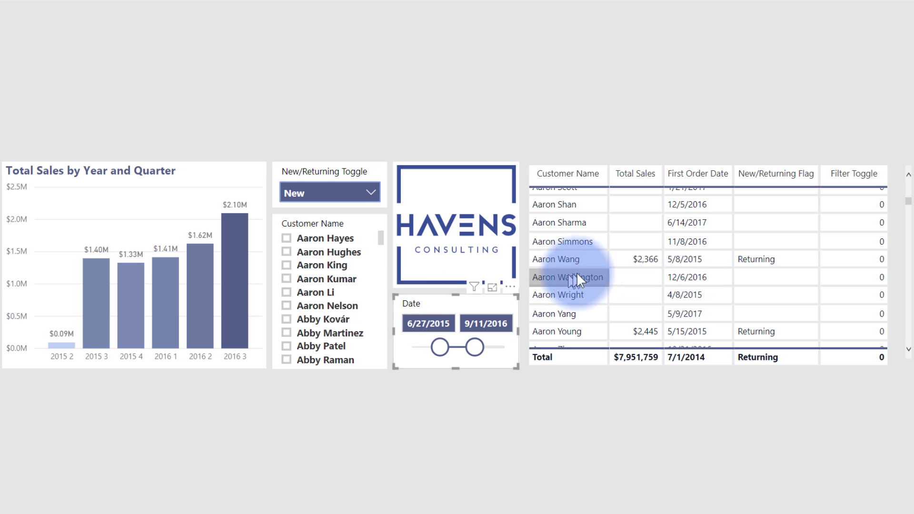
mouse_move(683, 256)
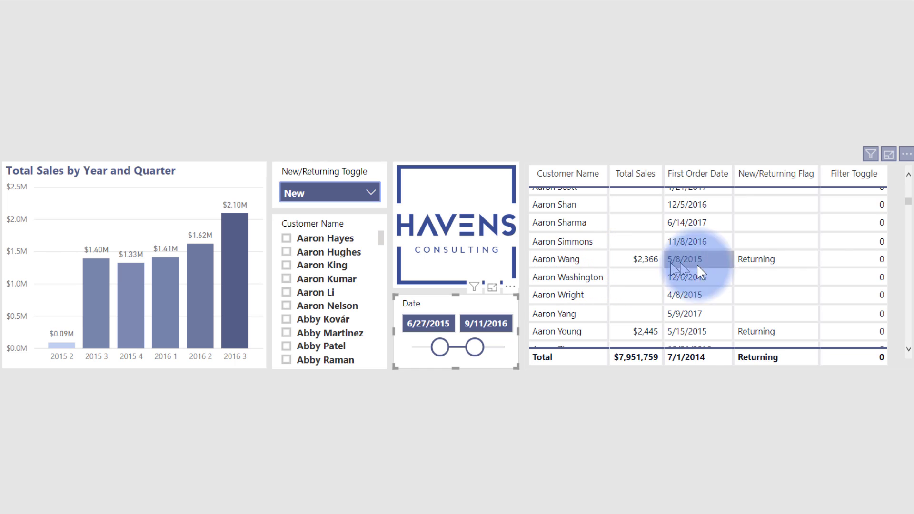
Set the toggle to Returning and move the Date slicer's end to 11/8/2016.
click(336, 190)
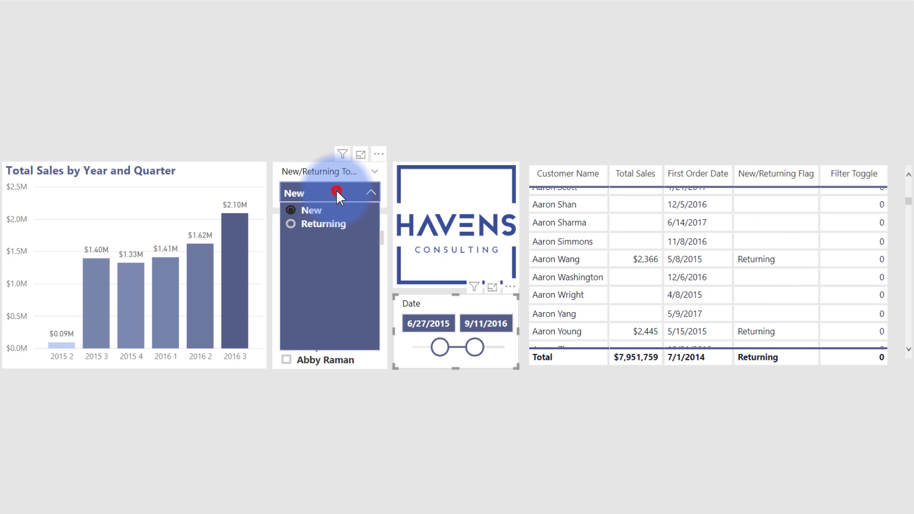
click(329, 228)
click(371, 193)
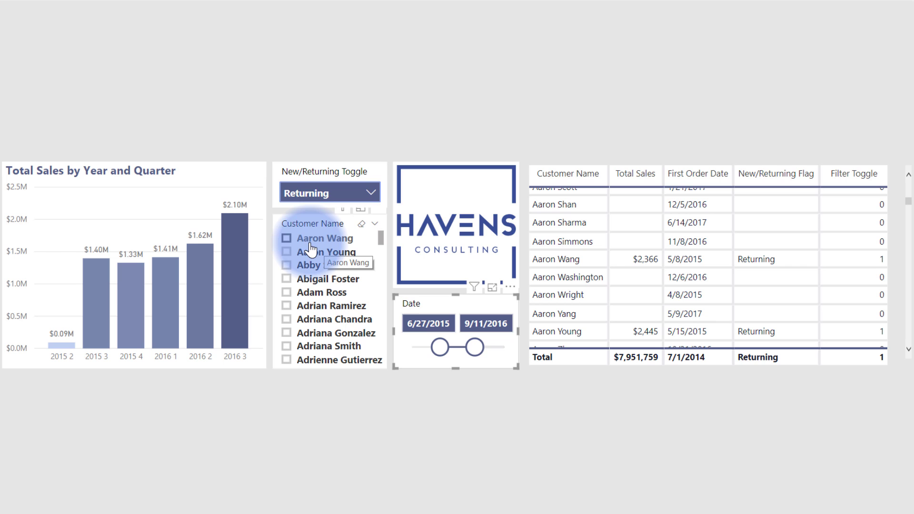
mouse_move(474, 348)
mouse_down()
mouse_move(481, 355)
mouse_move(458, 356)
mouse_up()
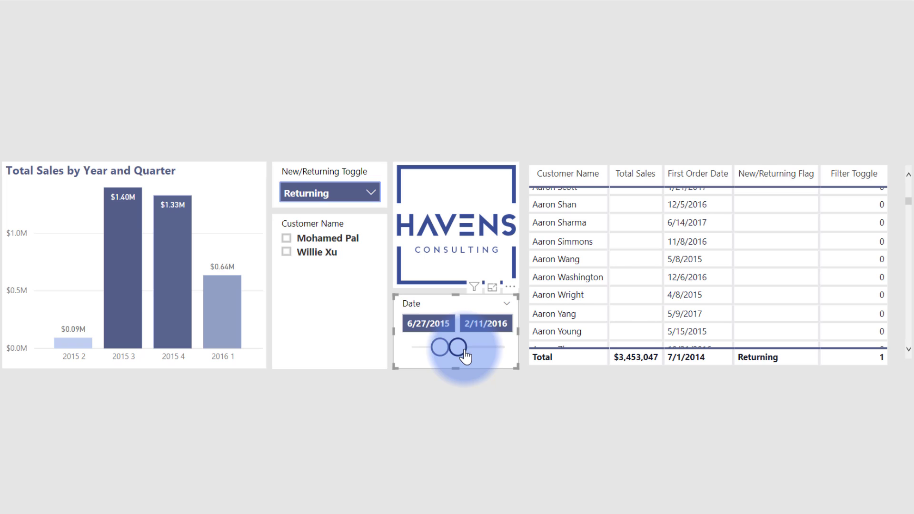
drag(458, 347, 436, 361)
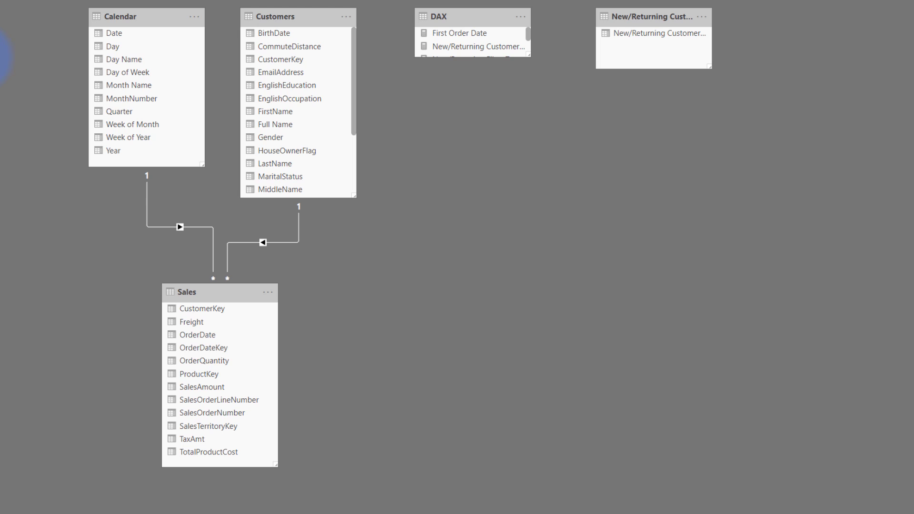
Select the Calendar table and its one-to-many relationship to Sales in Model view.
click(121, 17)
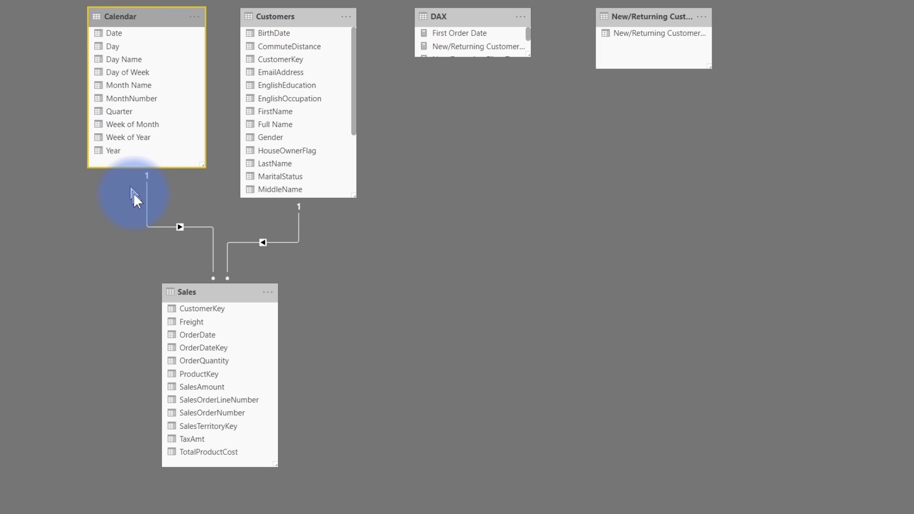
click(148, 192)
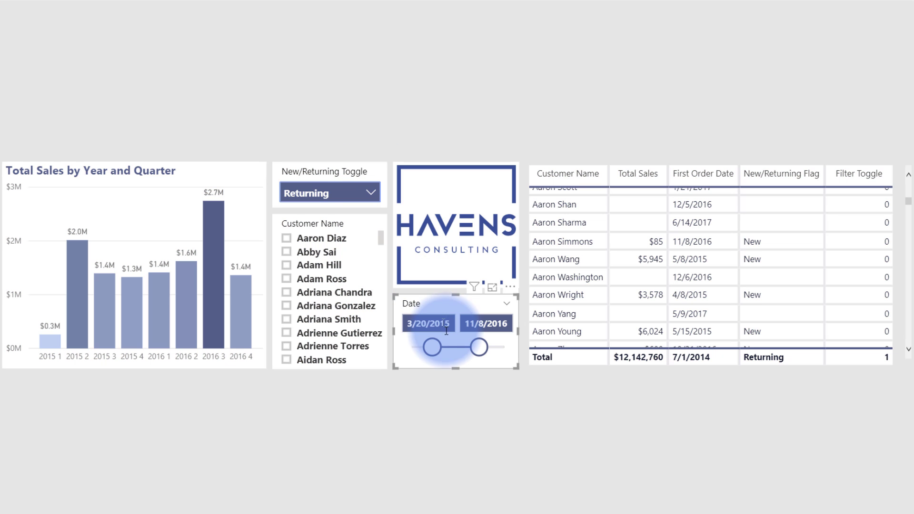
Switch the toggle to New and display the First Order Date measure's formula.
click(308, 192)
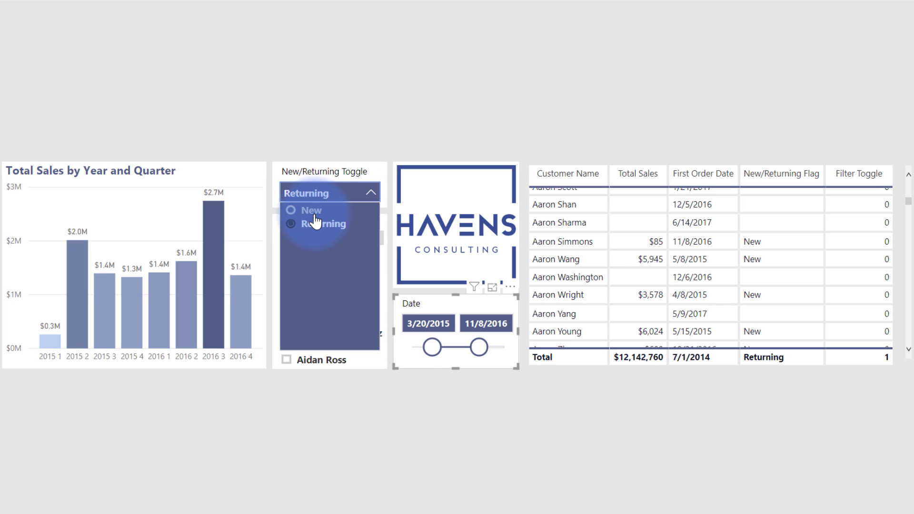
click(307, 210)
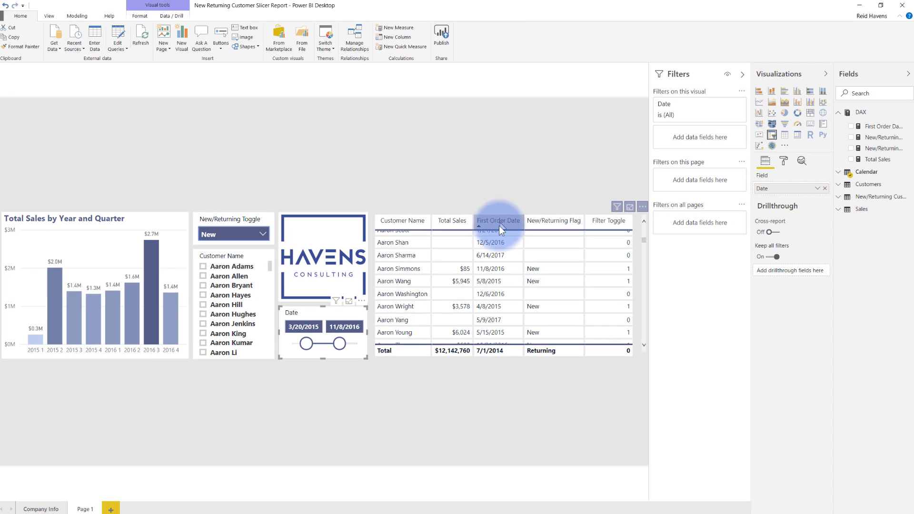
click(894, 126)
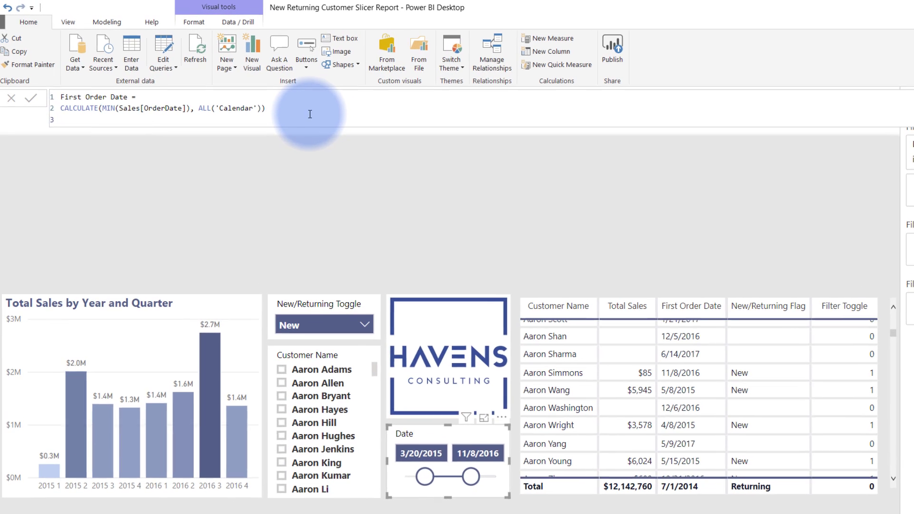
Highlight the MIN(Sales[OrderDate]) and ALL('Calendar') parts of the First Order Date formula.
drag(220, 81, 25, 73)
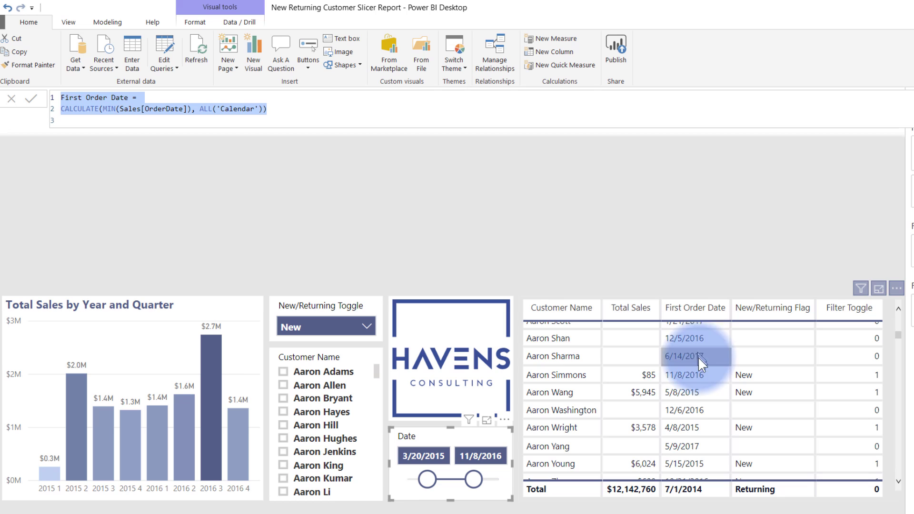
click(98, 108)
drag(121, 107, 293, 115)
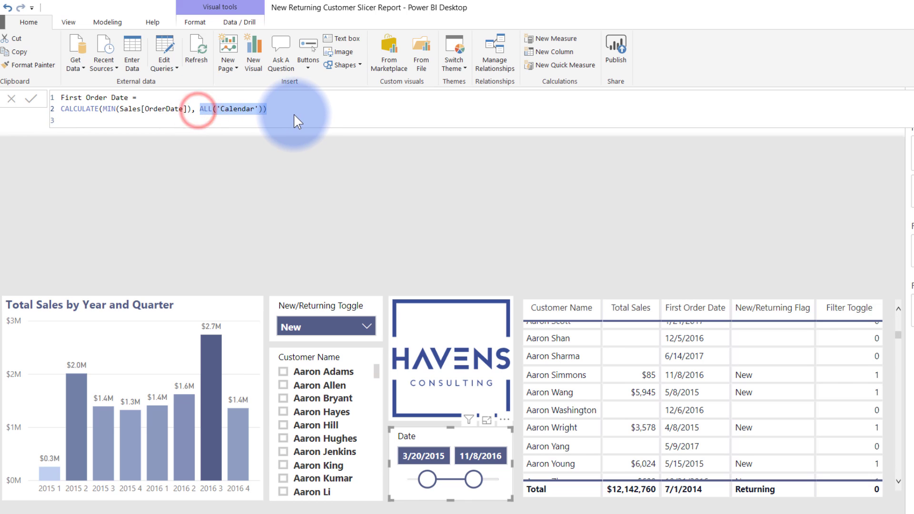
click(291, 112)
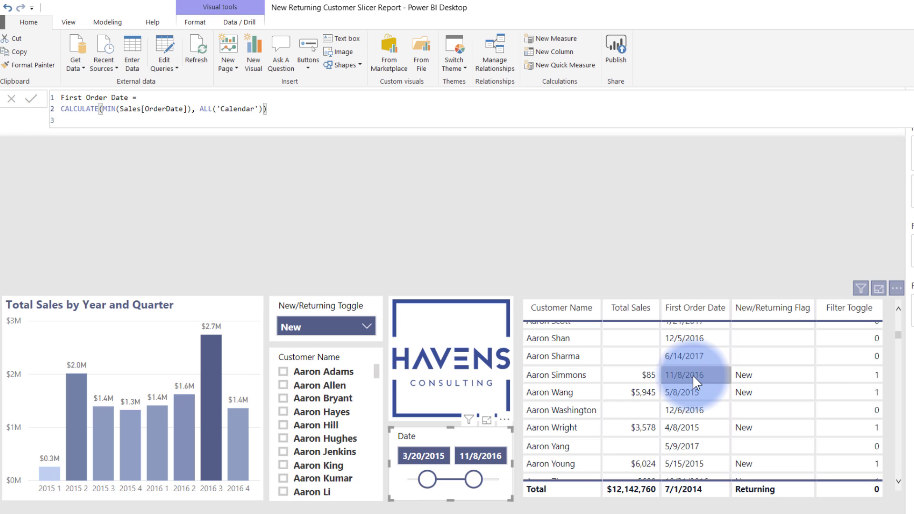
mouse_move(553, 373)
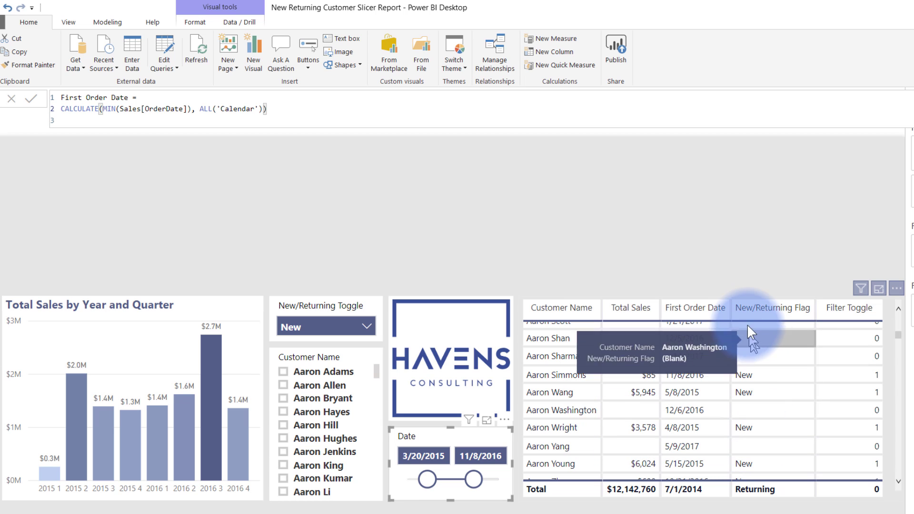
scroll(747, 324, down, 4)
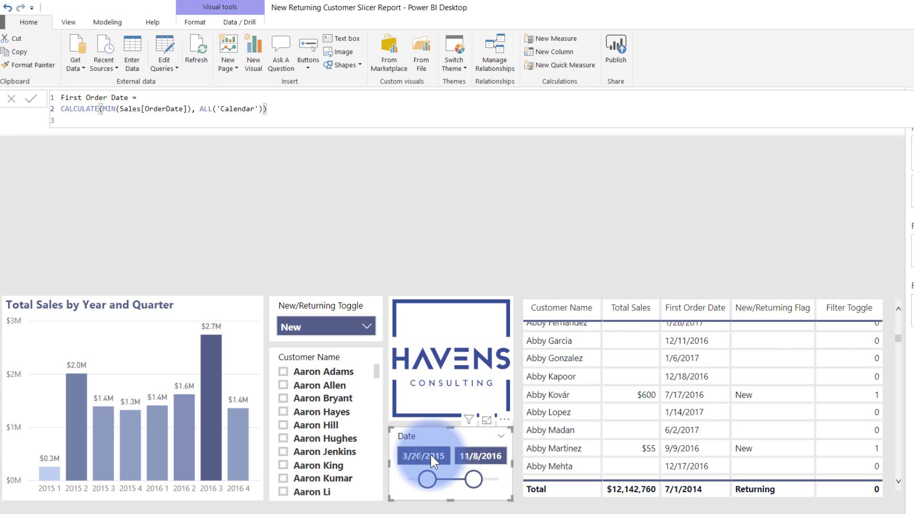
mouse_move(760, 339)
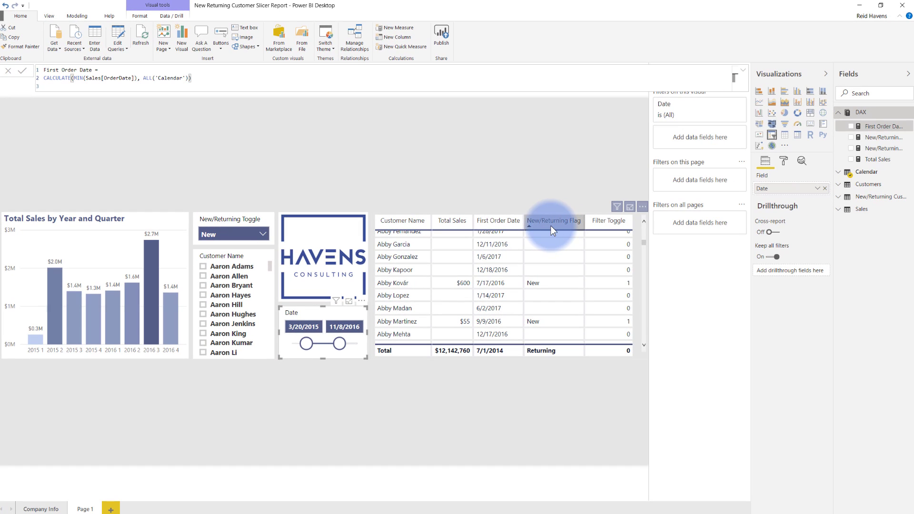
Show the New/Returning Customer Flag measure and highlight its Result SWITCH block.
click(884, 141)
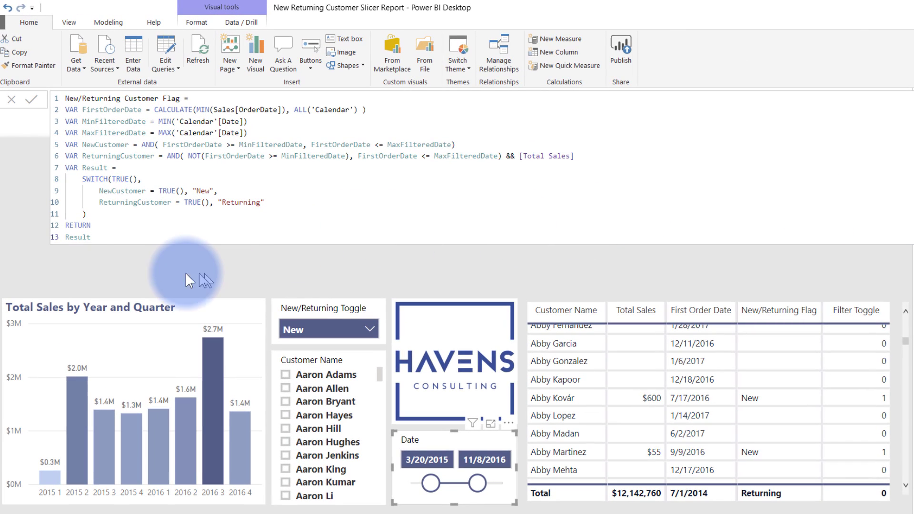
click(66, 165)
drag(78, 167, 104, 213)
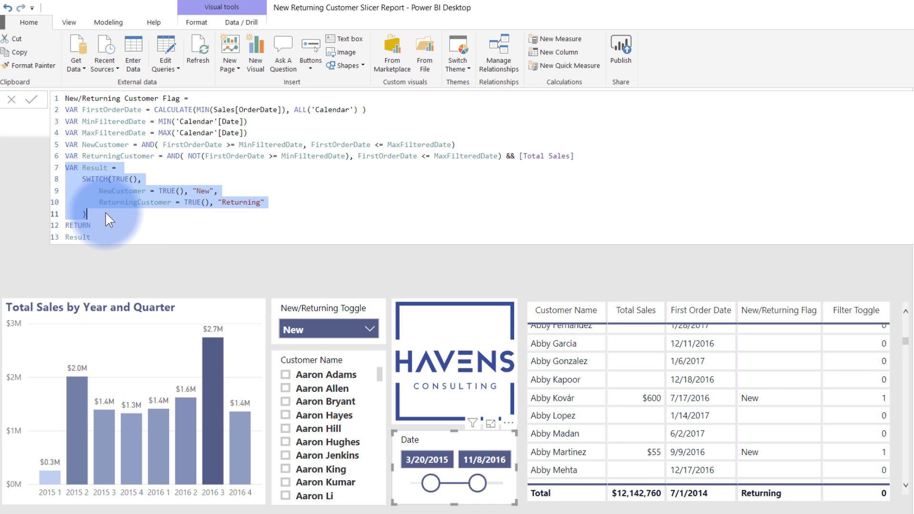
double_click(82, 234)
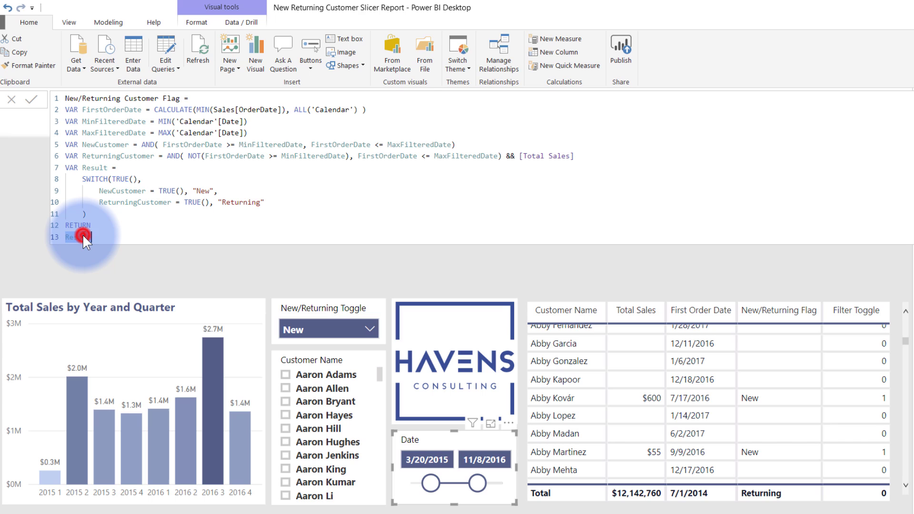
Highlight the FirstOrderDate, MinFilteredDate and MaxFilteredDate variable definitions.
double_click(96, 108)
triple_click(96, 107)
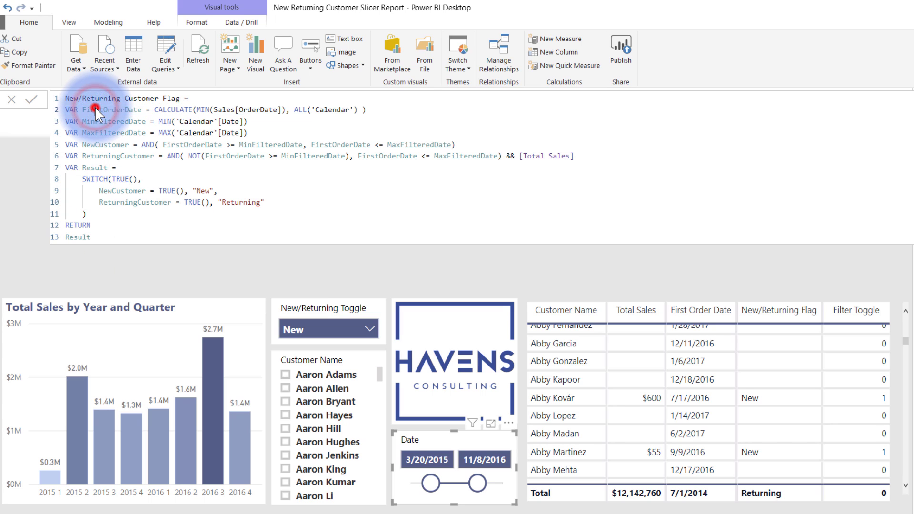
click(370, 108)
drag(349, 106, 62, 105)
click(62, 107)
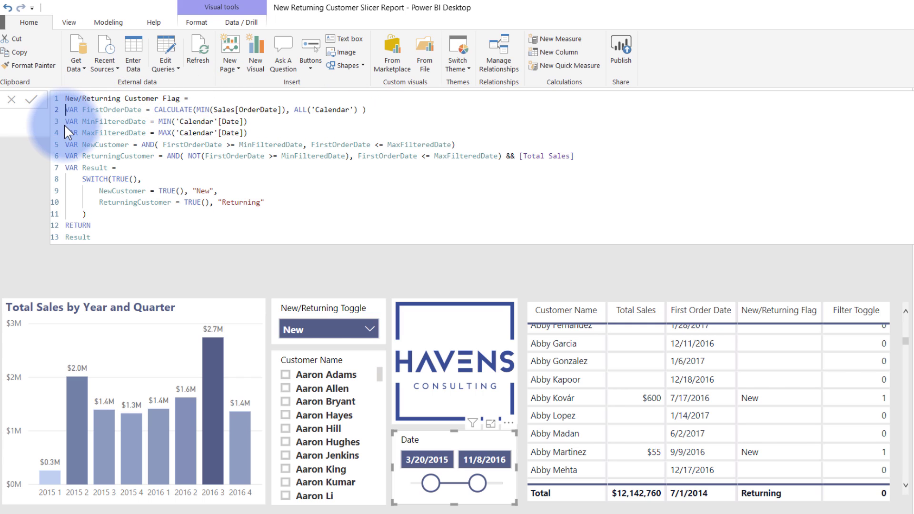
drag(247, 121, 63, 120)
drag(249, 133, 73, 129)
click(72, 128)
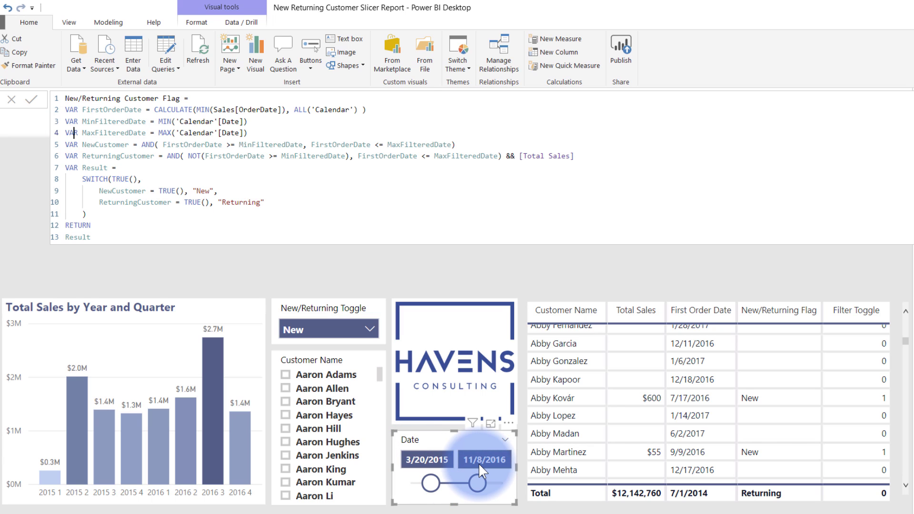
drag(265, 132, 304, 138)
click(107, 141)
double_click(270, 145)
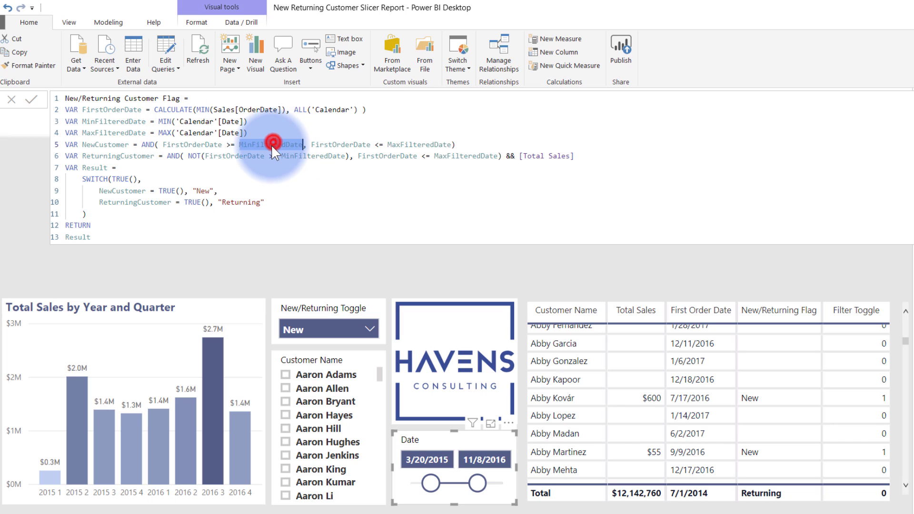
double_click(208, 144)
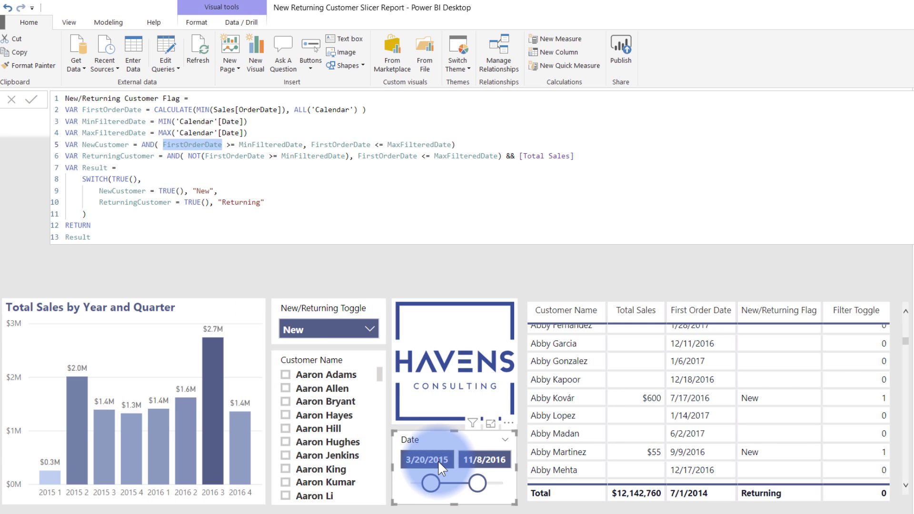
double_click(342, 145)
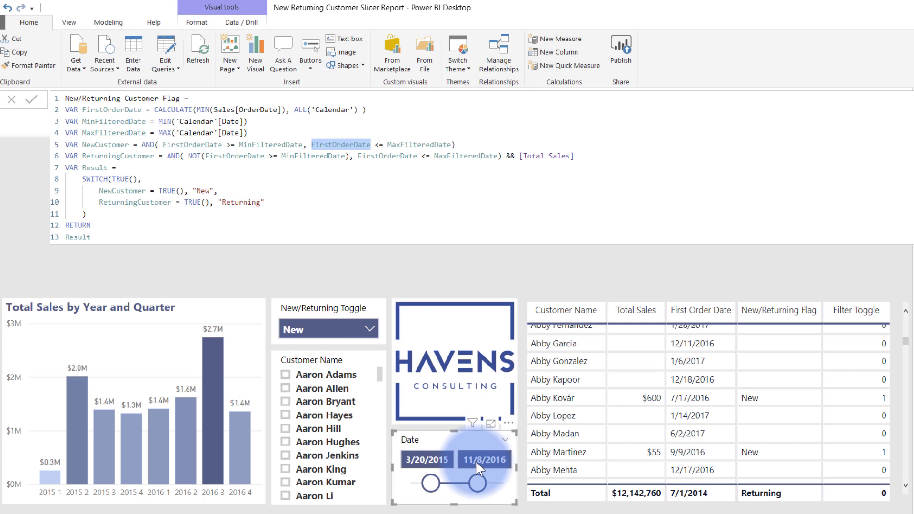
click(383, 151)
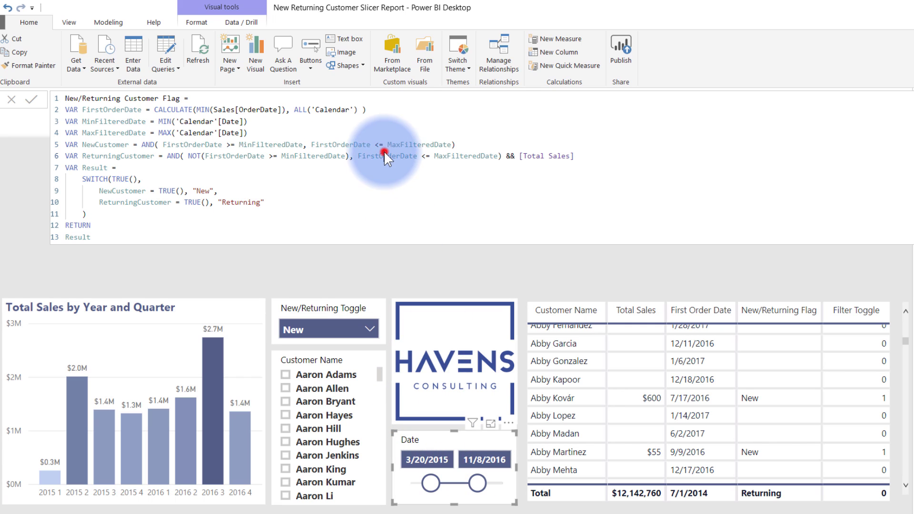
drag(471, 141, 68, 144)
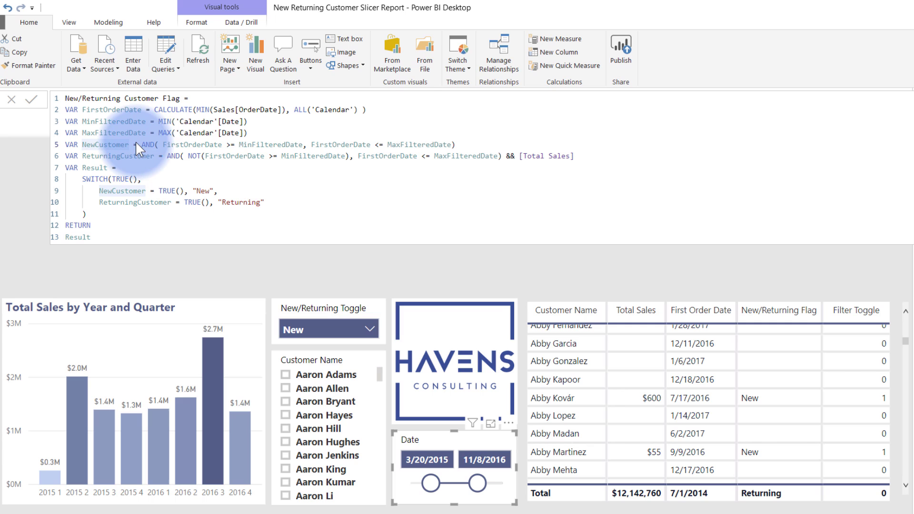
drag(141, 143, 462, 142)
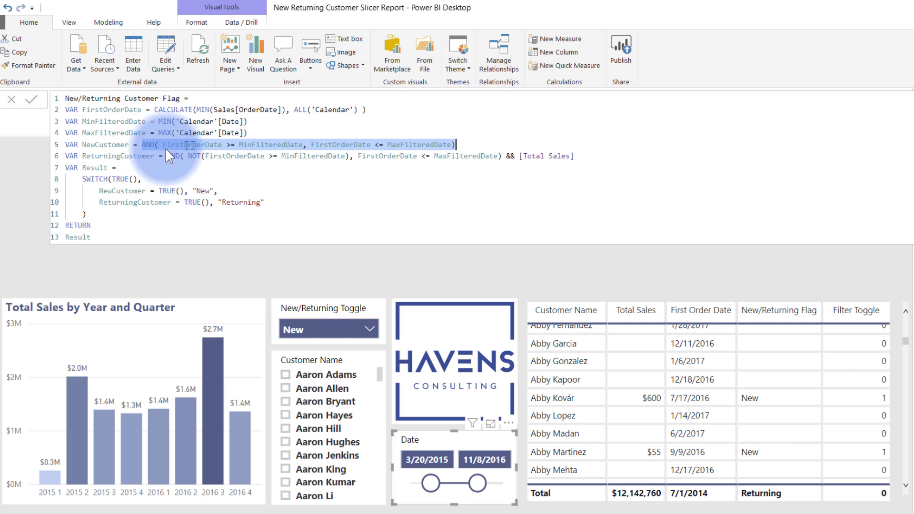
click(101, 154)
click(135, 154)
drag(142, 144, 467, 144)
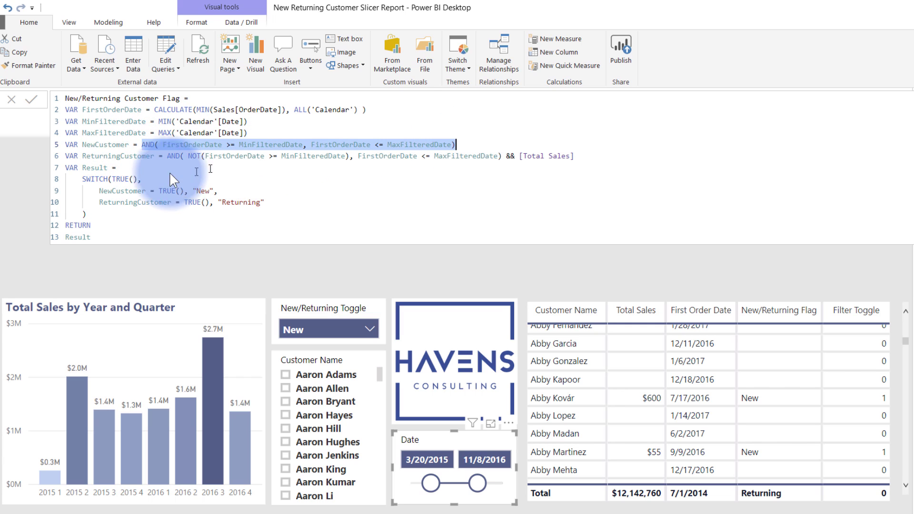
drag(168, 155, 500, 154)
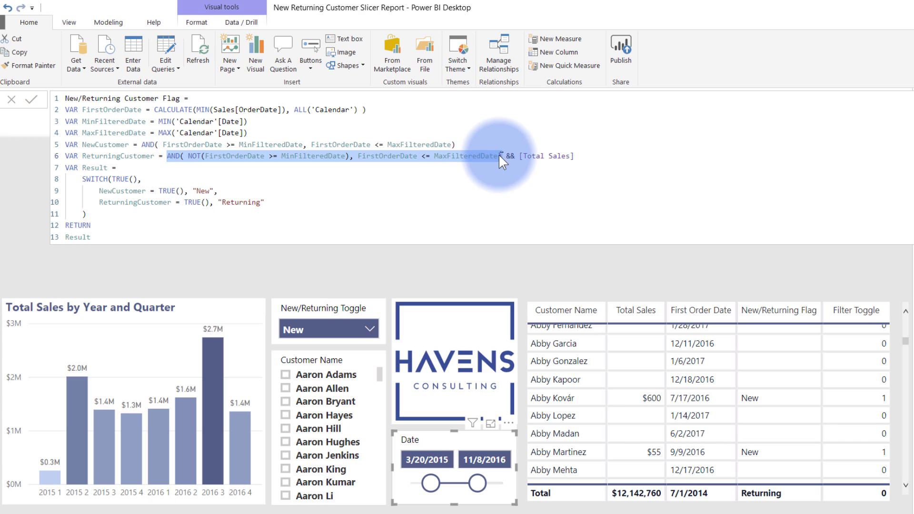
click(189, 156)
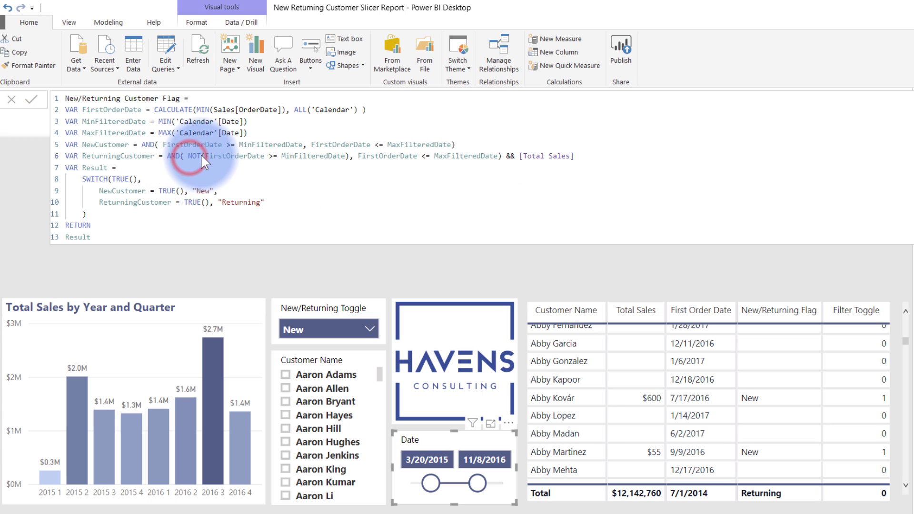
drag(202, 156, 344, 155)
double_click(302, 155)
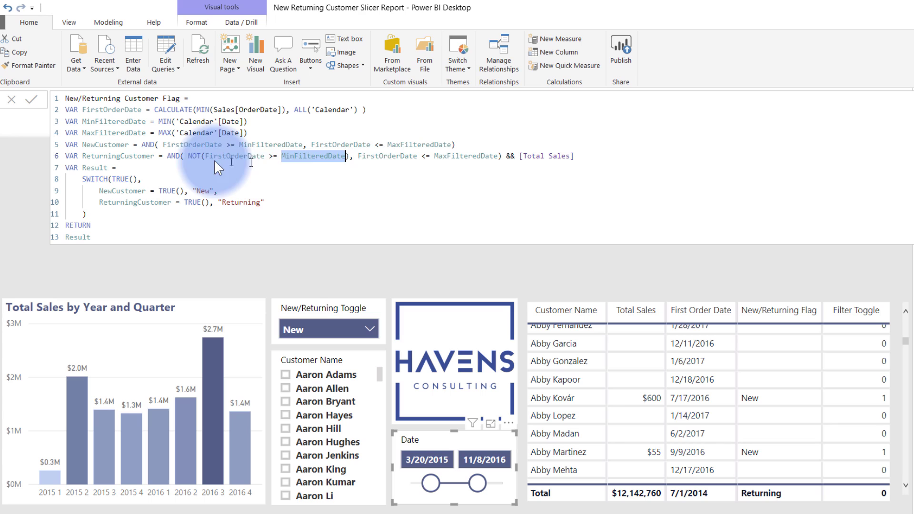
click(351, 156)
drag(358, 155, 497, 155)
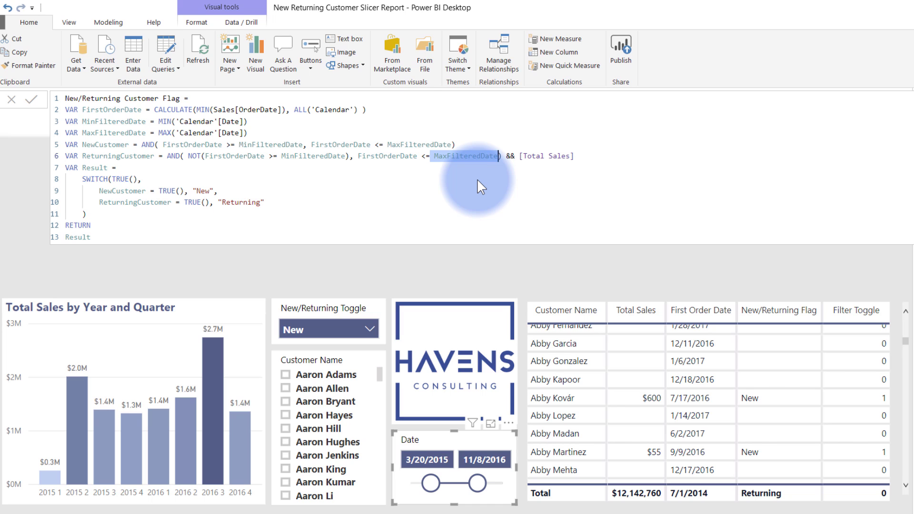
click(188, 155)
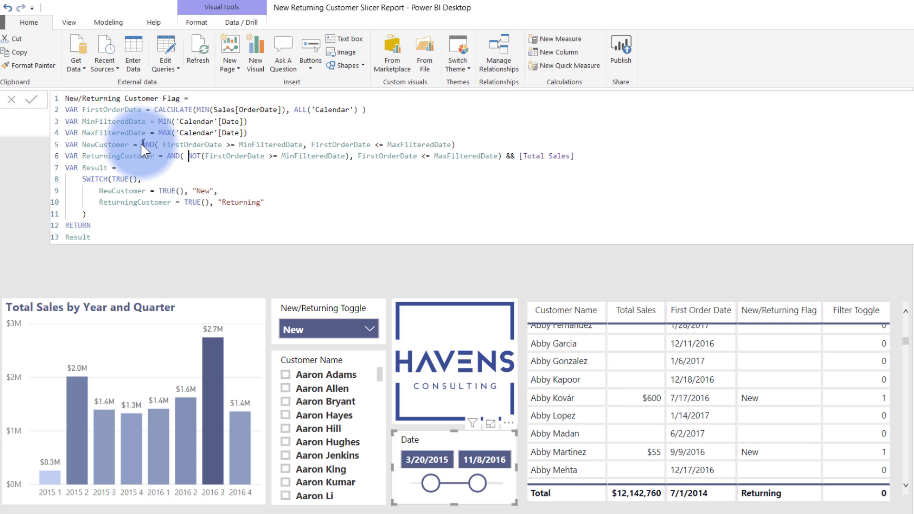
drag(141, 143, 306, 143)
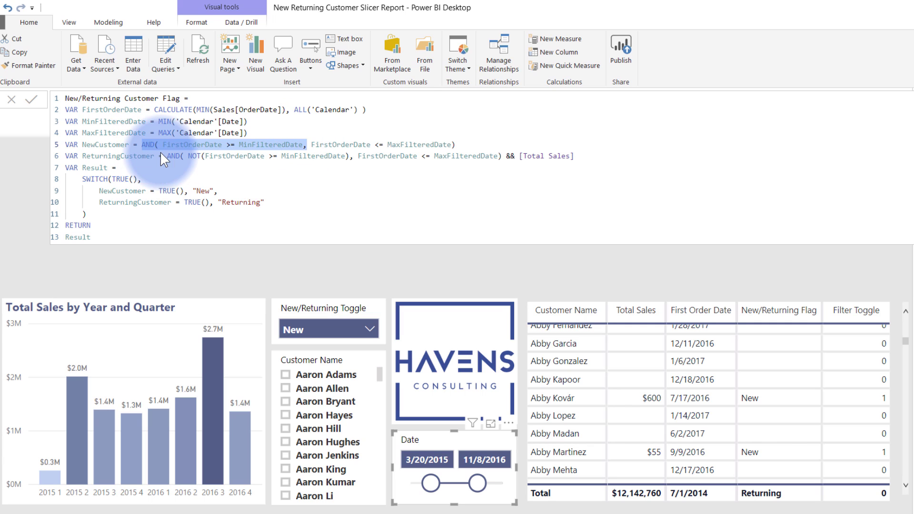
drag(163, 155, 350, 155)
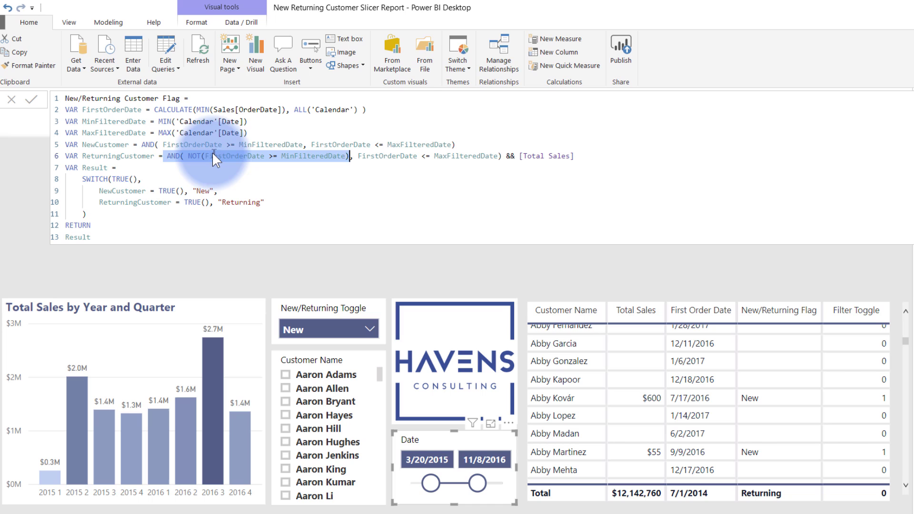
double_click(190, 156)
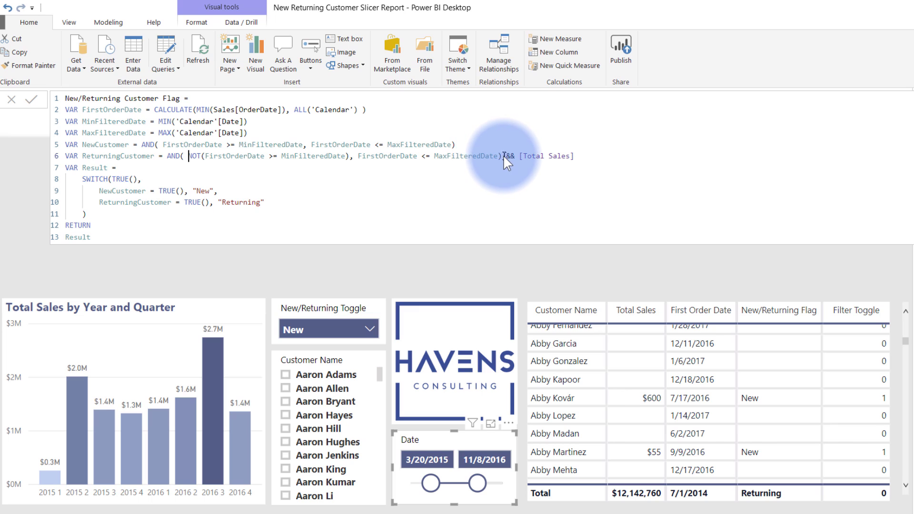
drag(503, 156, 580, 156)
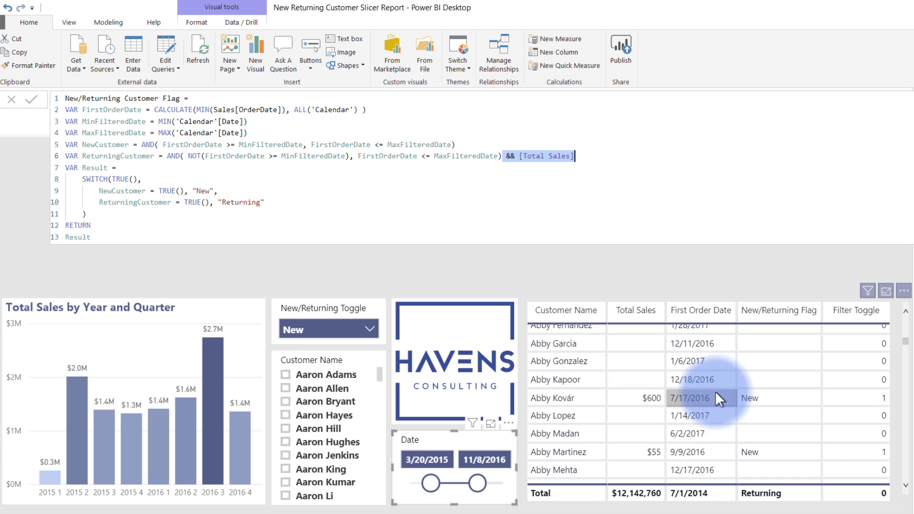
Check the table with && [Total Sales] added to ReturningCustomer, then deselect the formula.
scroll(710, 387, down, 3)
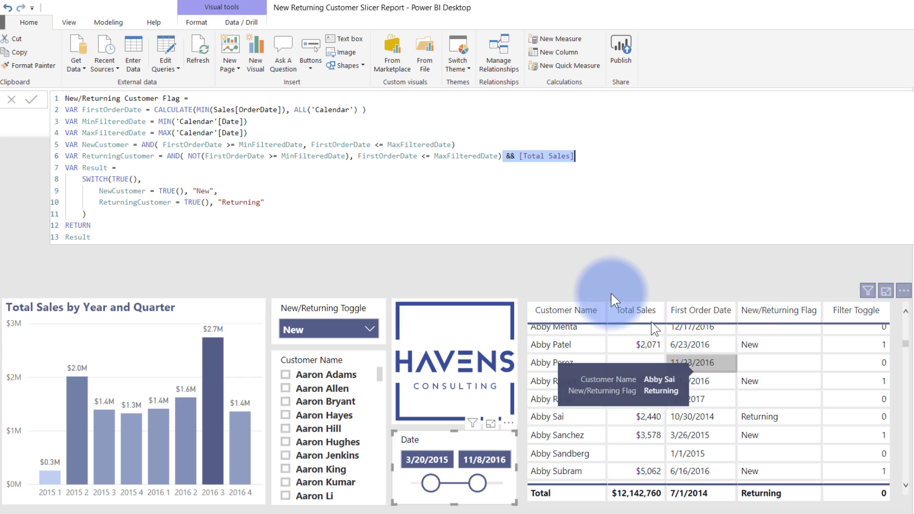
click(536, 163)
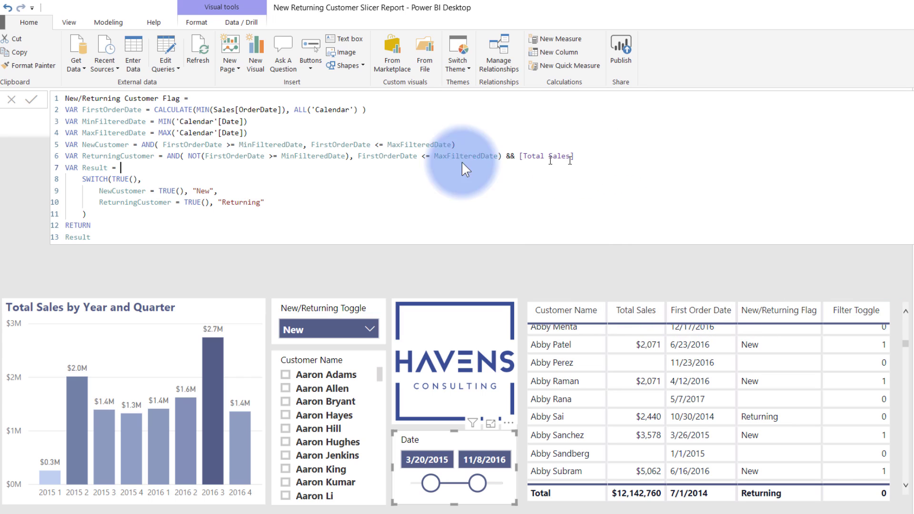
drag(353, 156, 171, 156)
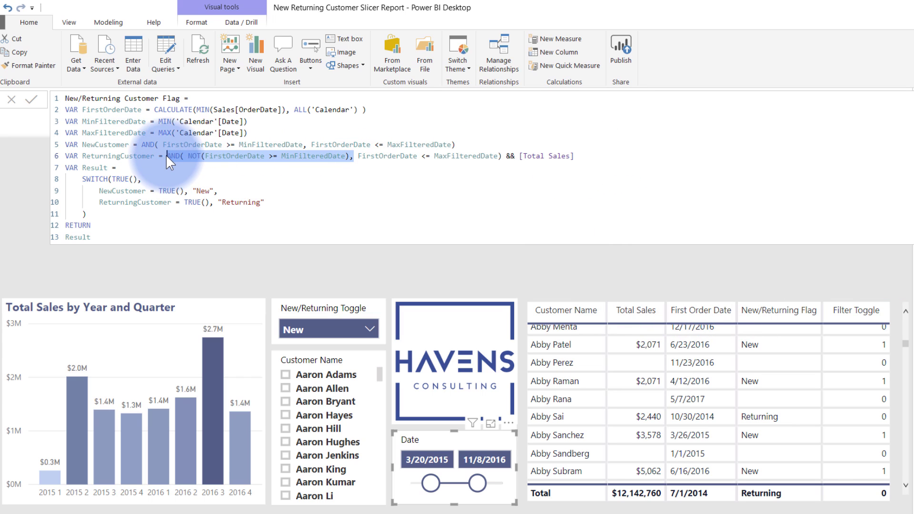
double_click(301, 157)
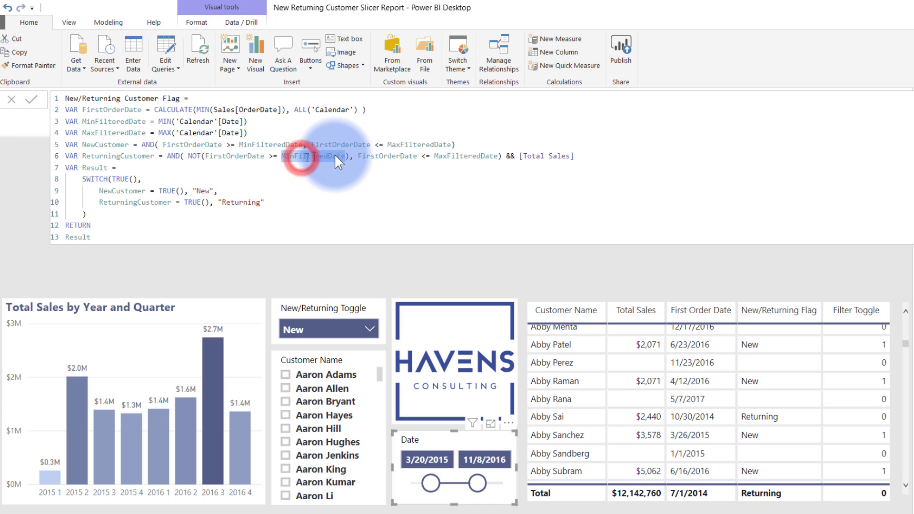
drag(353, 156, 594, 152)
click(500, 155)
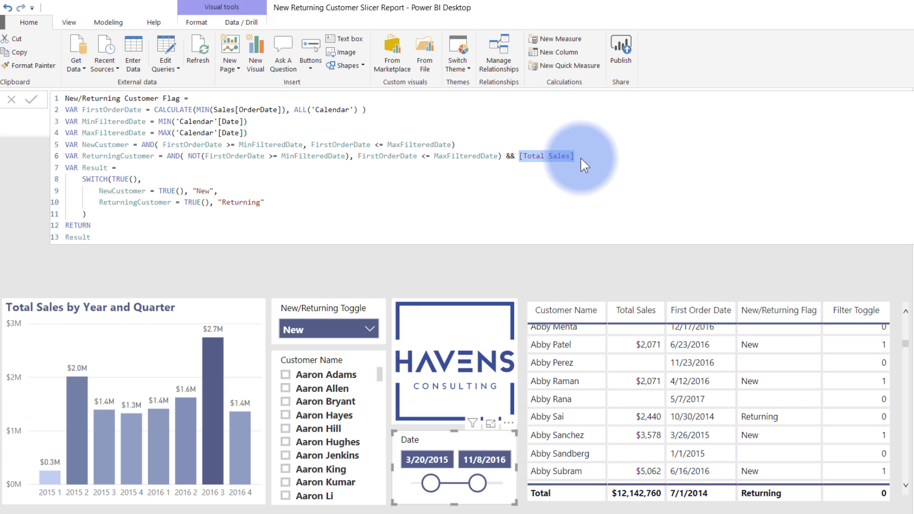
drag(581, 157, 162, 158)
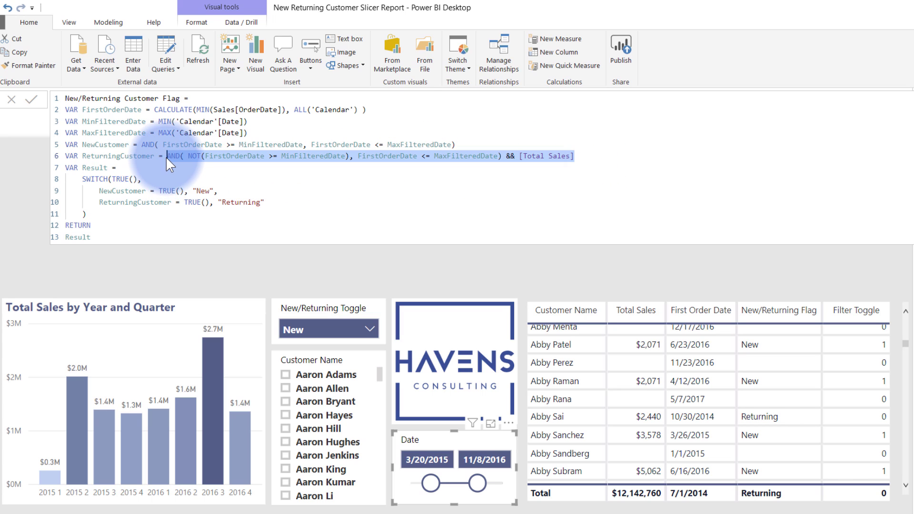
click(165, 156)
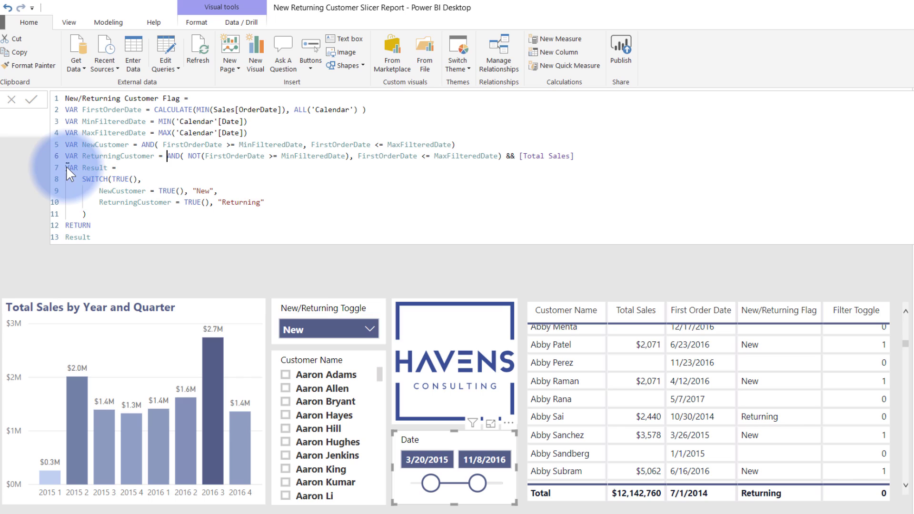
mouse_move(66, 167)
mouse_down()
mouse_move(88, 178)
mouse_move(98, 211)
mouse_up()
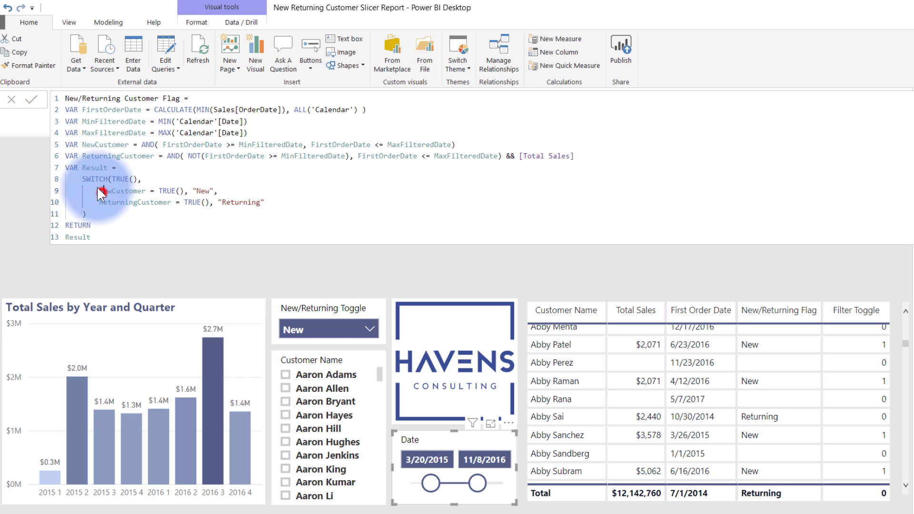
drag(82, 176, 218, 190)
drag(93, 202, 222, 201)
click(220, 202)
key(BackSpace)
key(End)
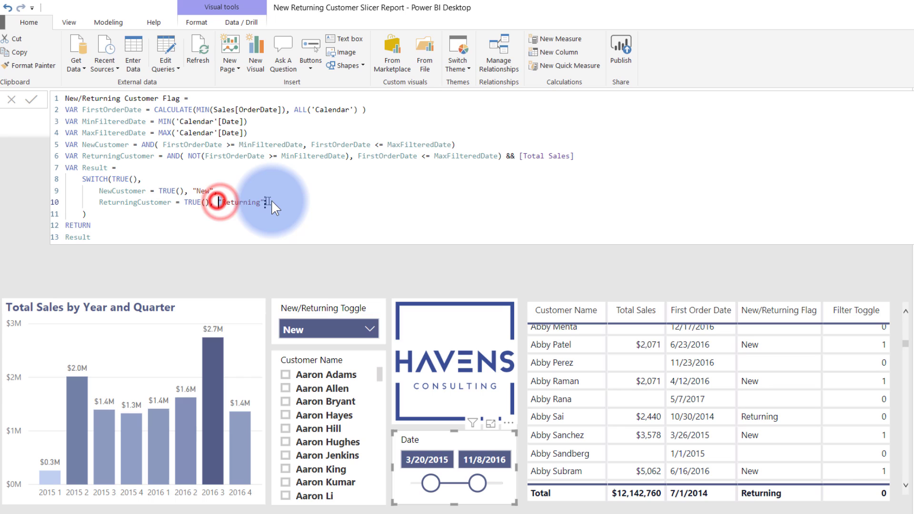
text(")
key(Delete)
click(218, 199)
text(")
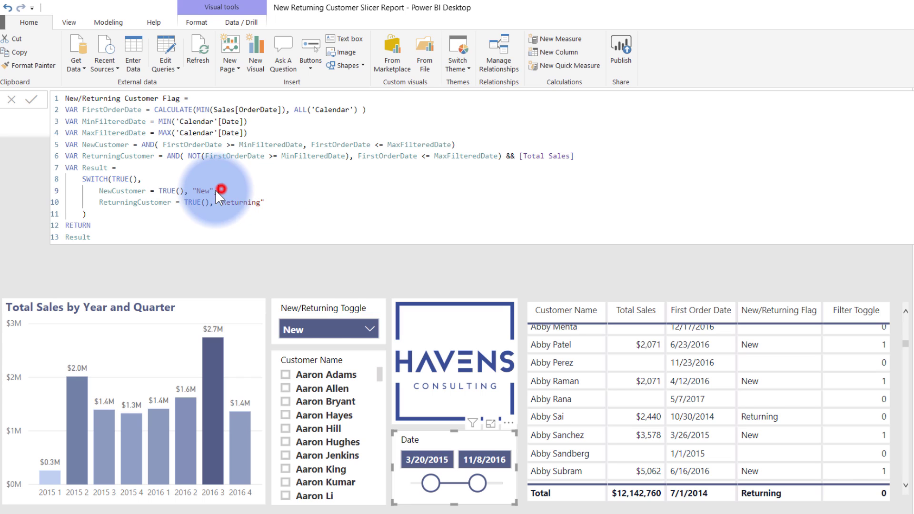
click(104, 235)
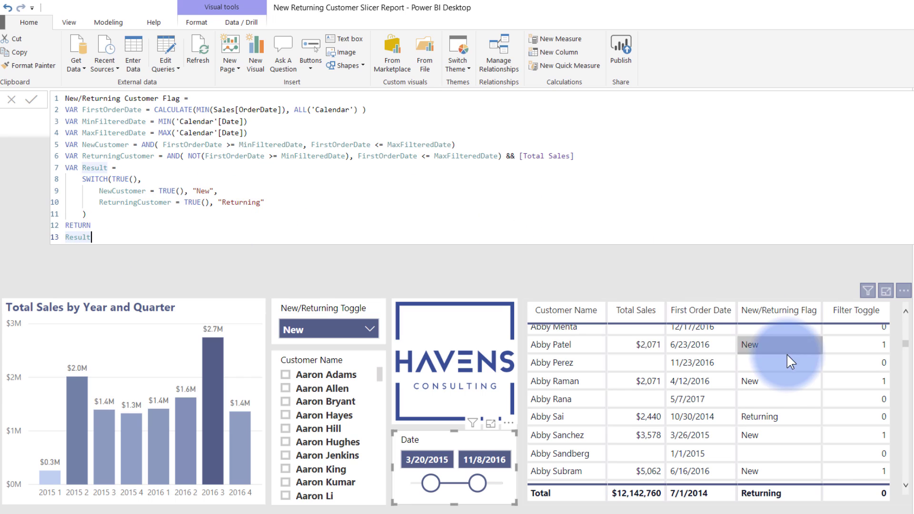
mouse_move(778, 369)
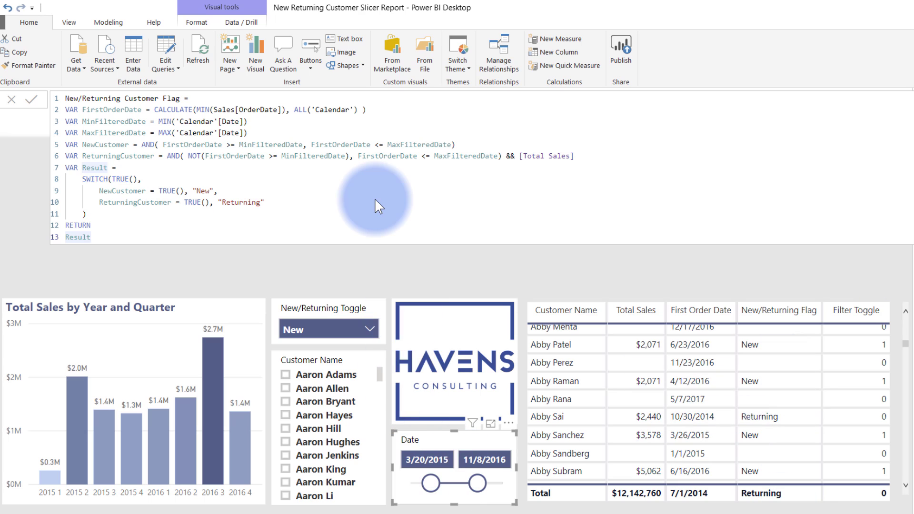
click(358, 328)
Reopen the toggle slicer options and expand the New/Returning Customer Toggle table's fields.
click(357, 326)
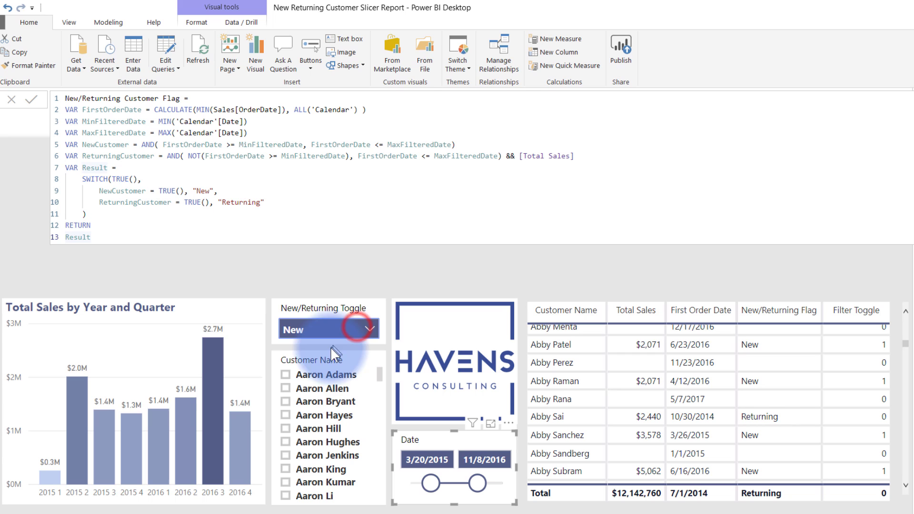
click(320, 333)
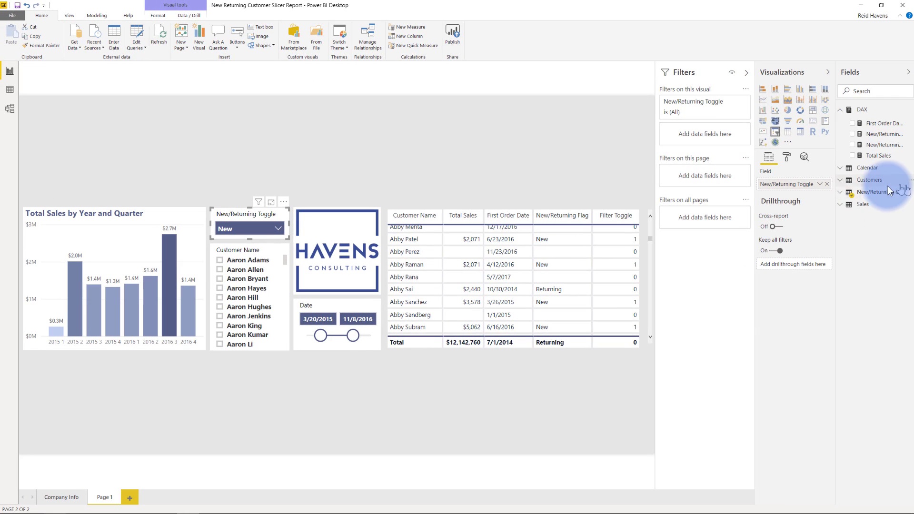
click(867, 193)
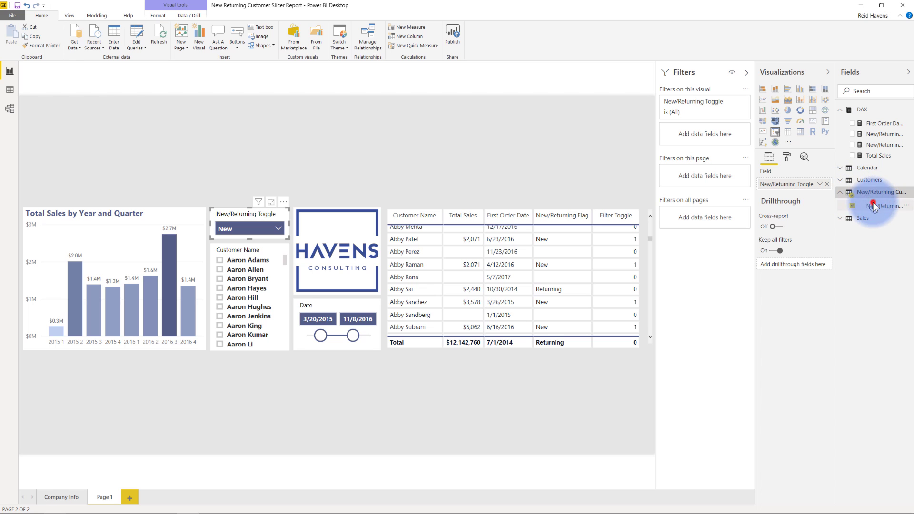
click(878, 205)
In Data view, inspect the toggle table's New and Returning rows, then go back to Report view.
click(9, 90)
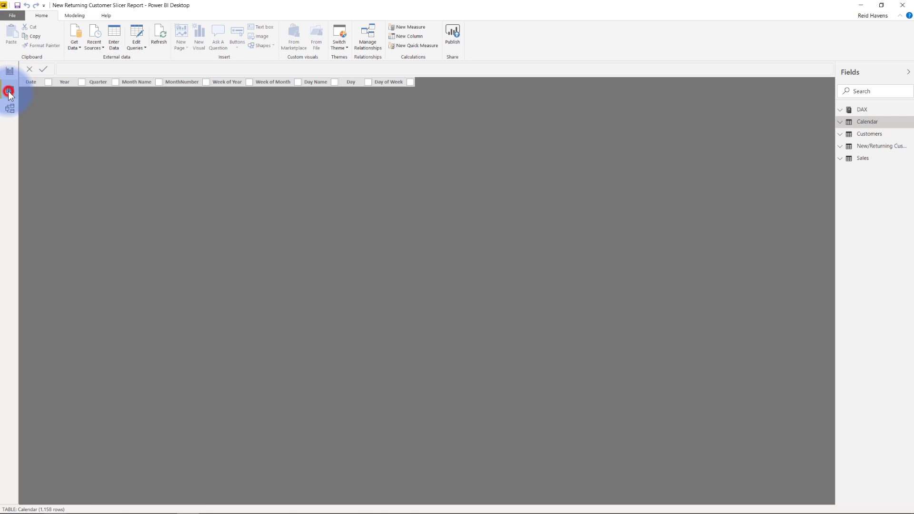
click(867, 147)
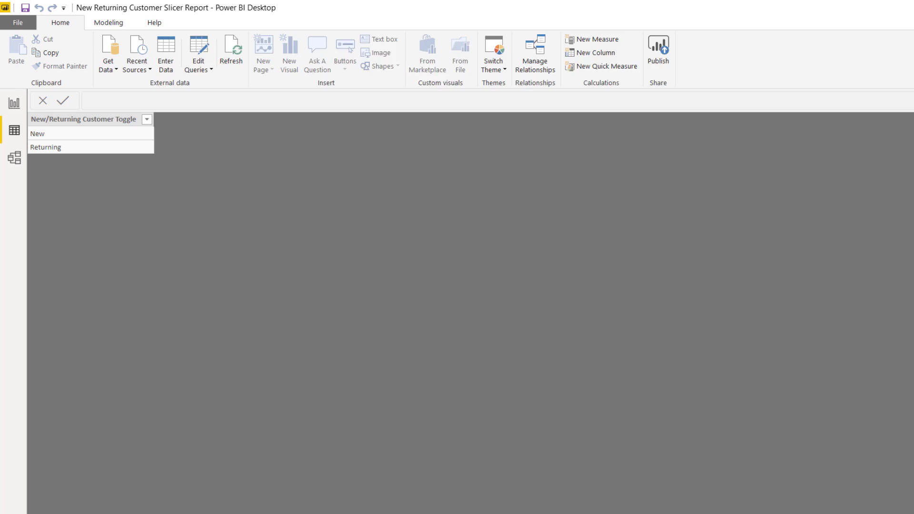
click(111, 141)
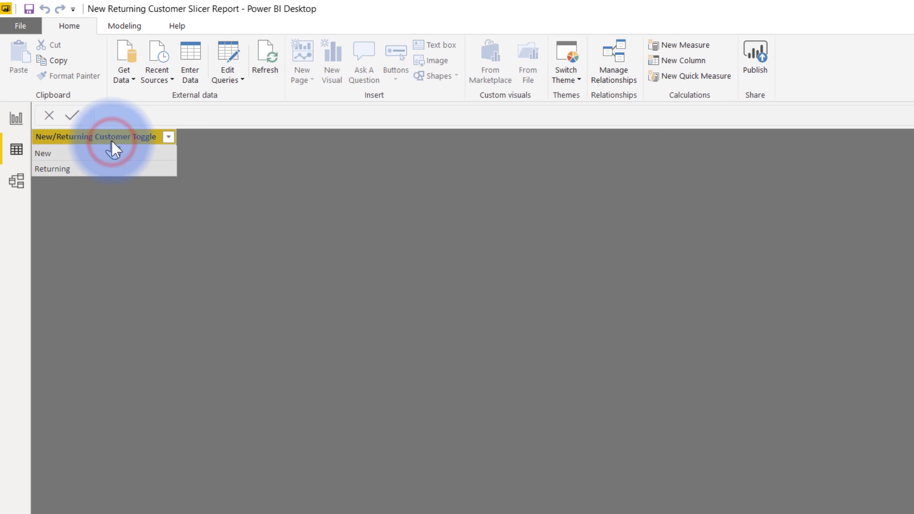
click(58, 157)
click(59, 167)
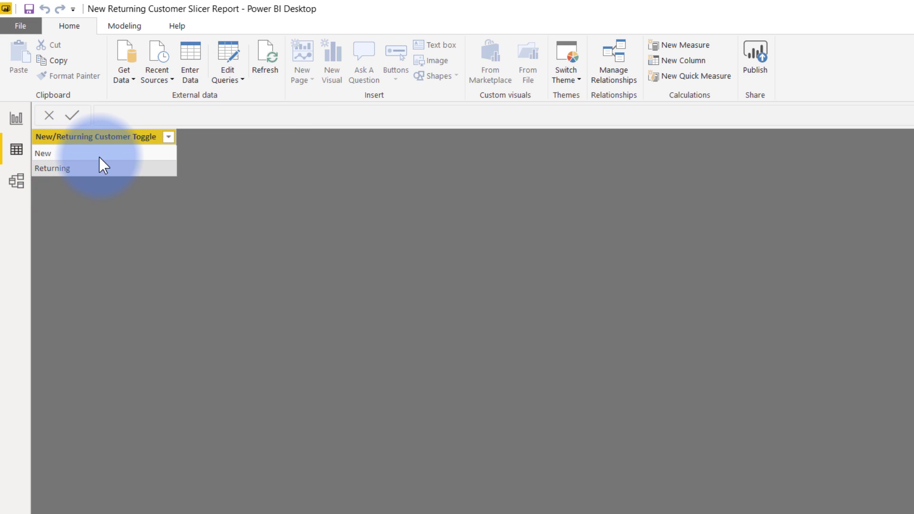
click(15, 113)
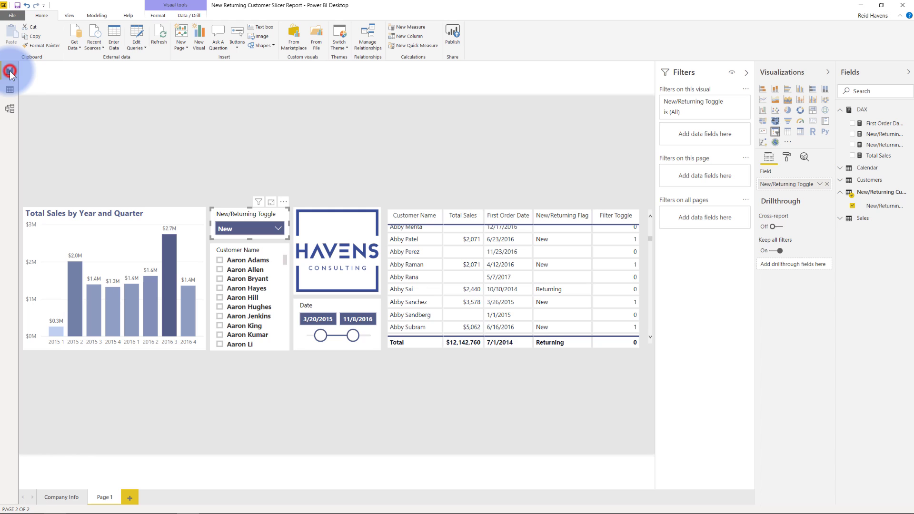
Open the New/Returning Filter Toggle measure and review its SELECTEDVALUE toggle variable.
click(882, 144)
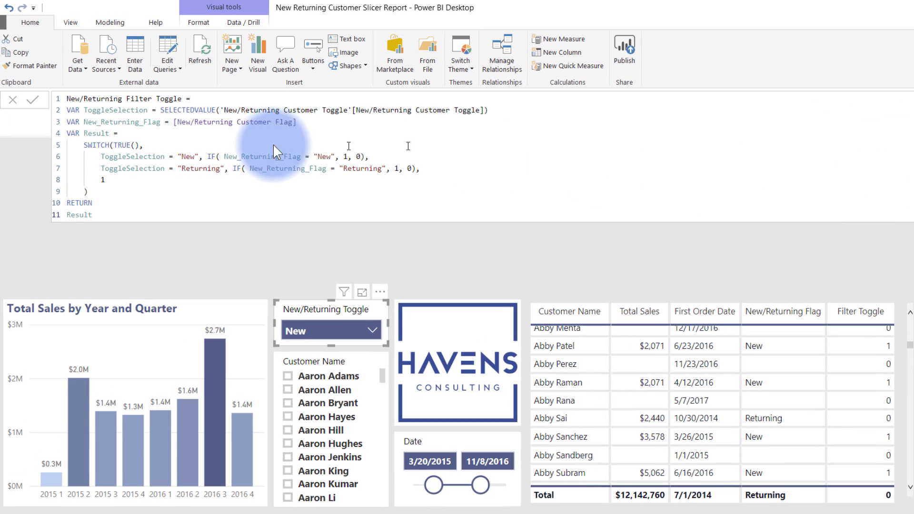
click(132, 94)
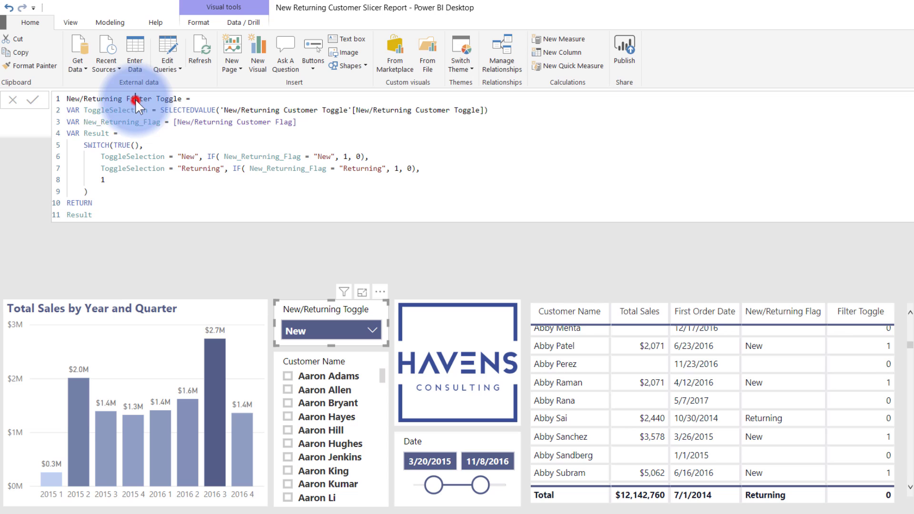
click(68, 98)
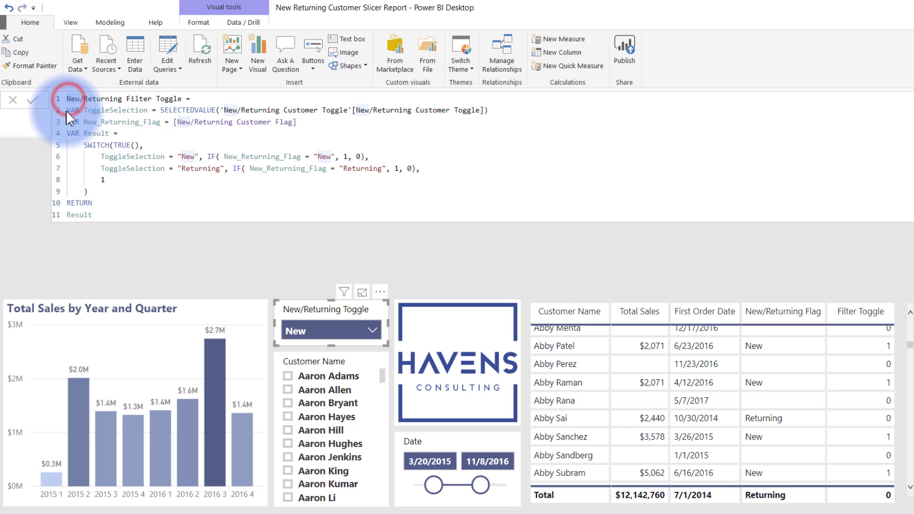
click(67, 110)
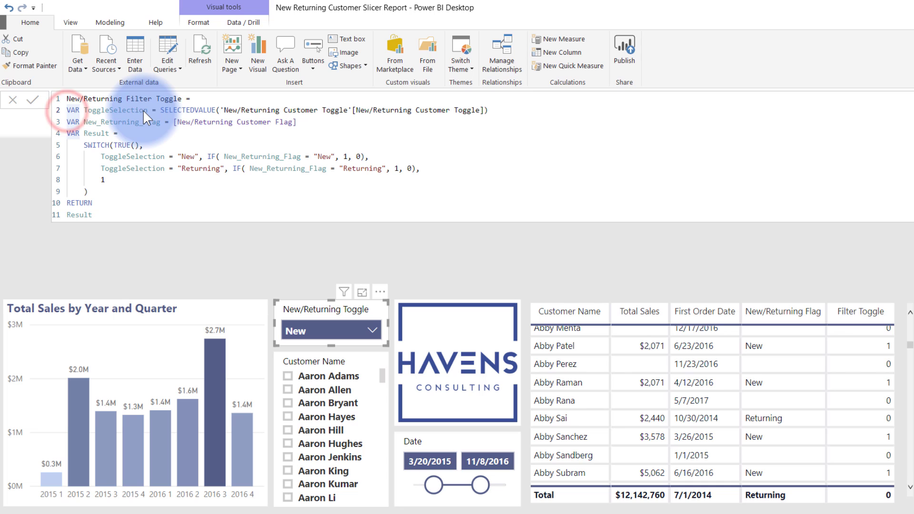
click(158, 108)
drag(185, 108, 516, 108)
click(245, 110)
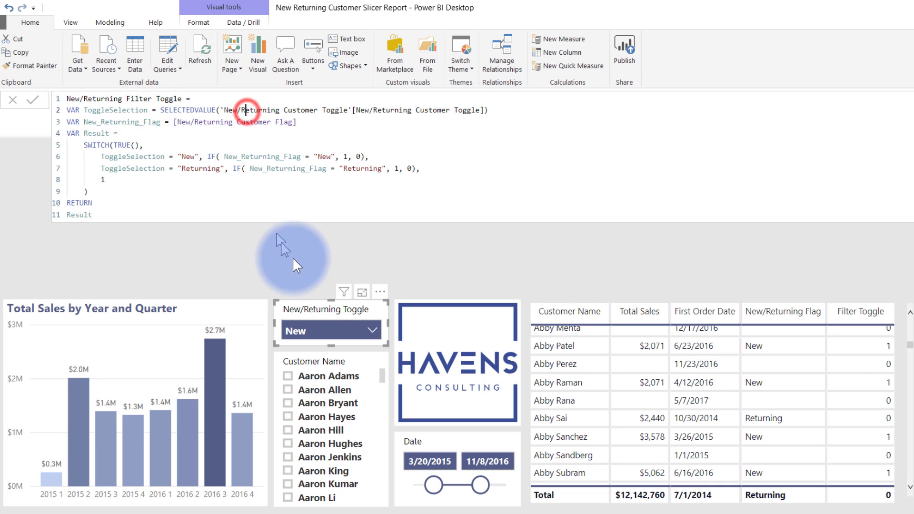
click(264, 121)
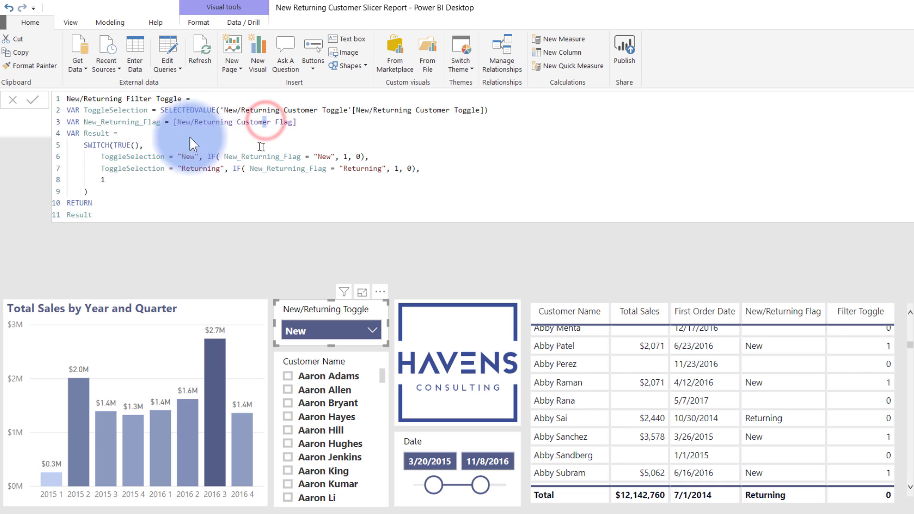
drag(512, 110, 165, 110)
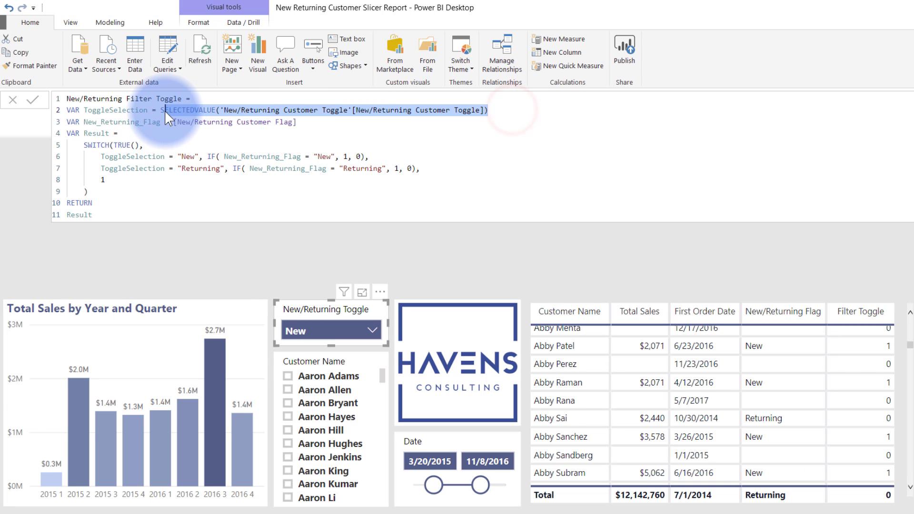
click(328, 327)
click(329, 328)
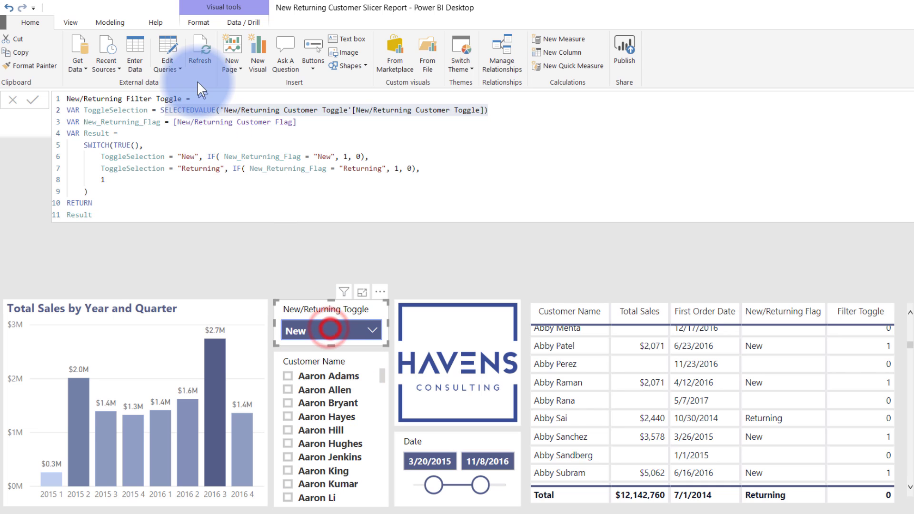
click(186, 109)
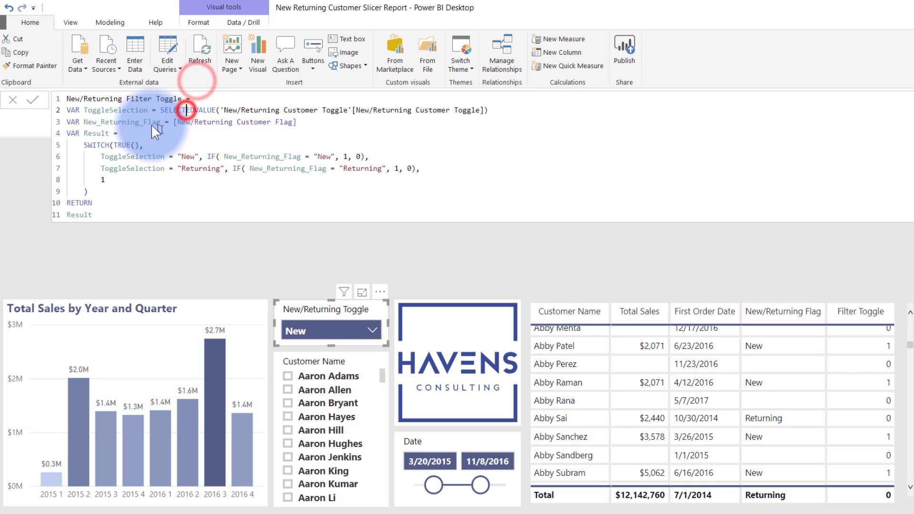
Review the flag variable and SWITCH(TRUE(), retyping 1 as the New result on line 6.
click(64, 119)
click(121, 121)
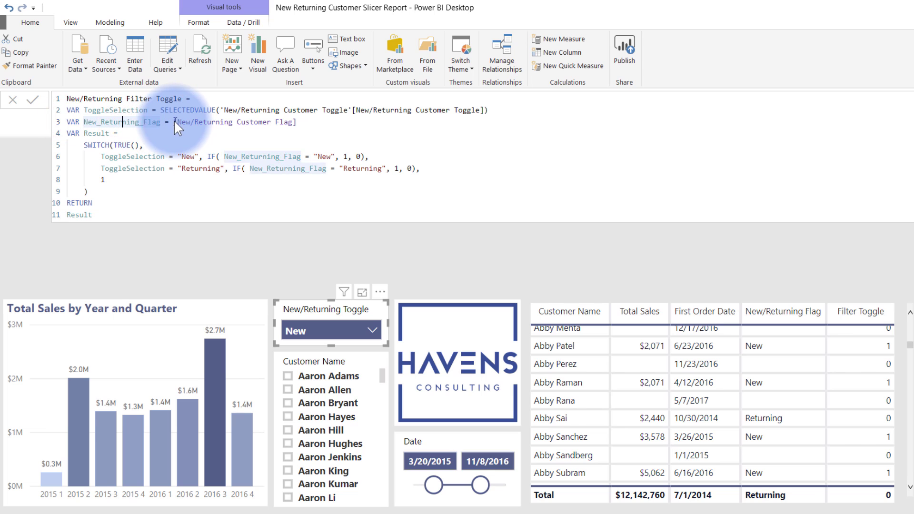
drag(174, 122, 297, 122)
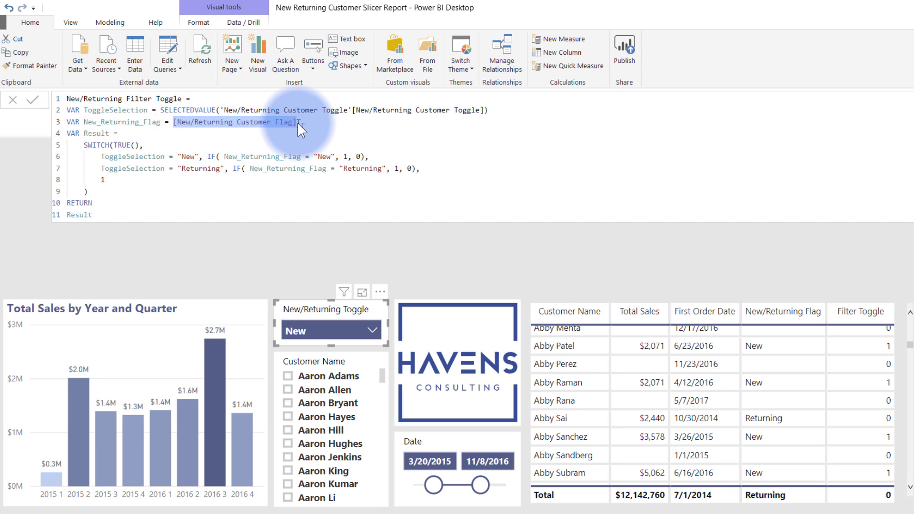
click(70, 129)
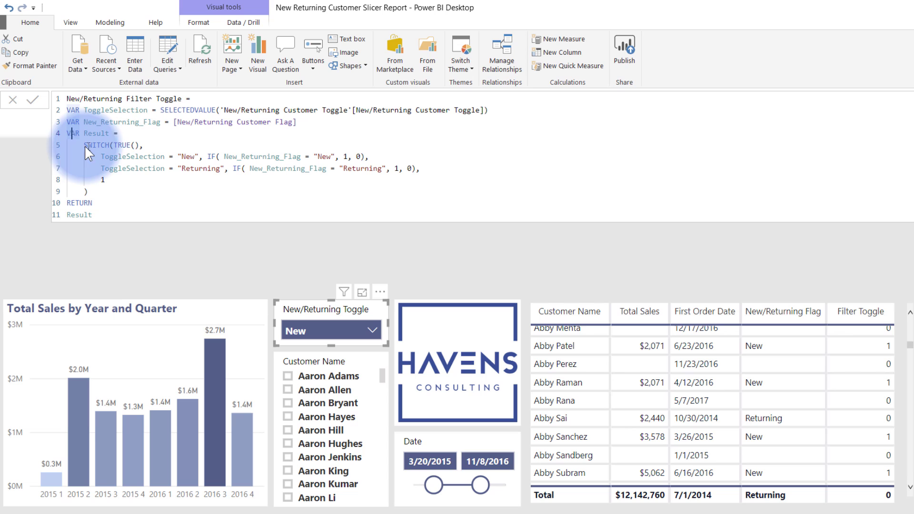
drag(84, 145, 307, 158)
click(144, 147)
click(193, 156)
double_click(290, 157)
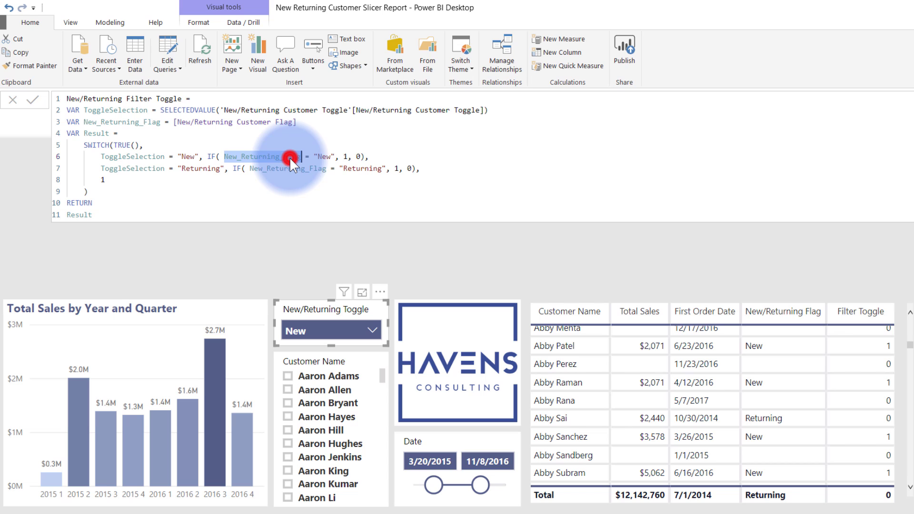
click(324, 156)
click(344, 155)
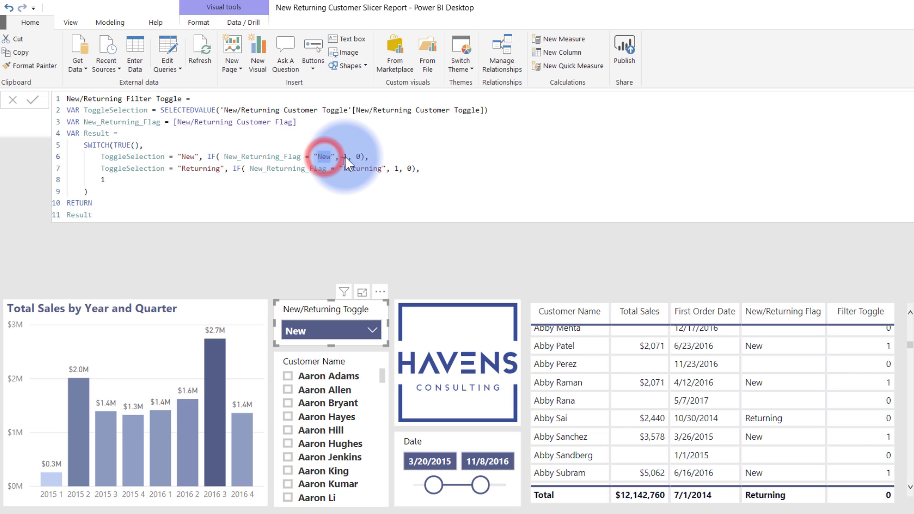
double_click(344, 155)
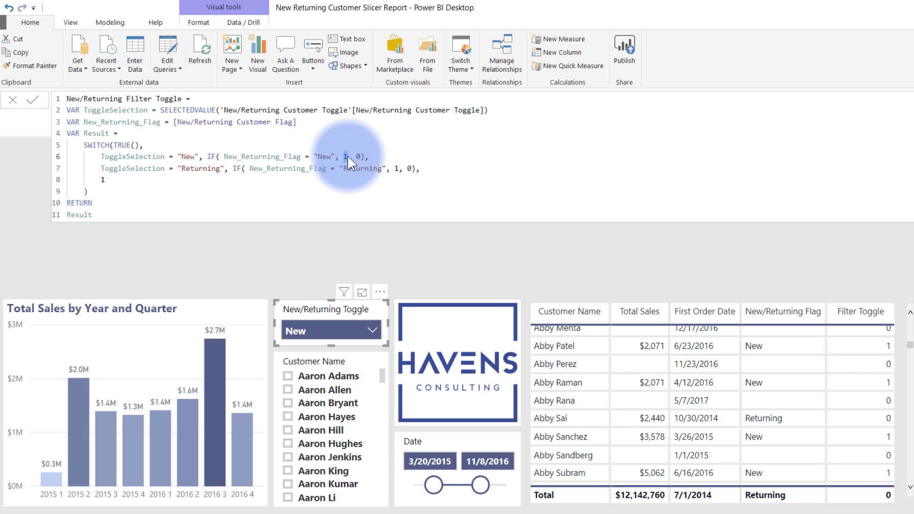
text(1)
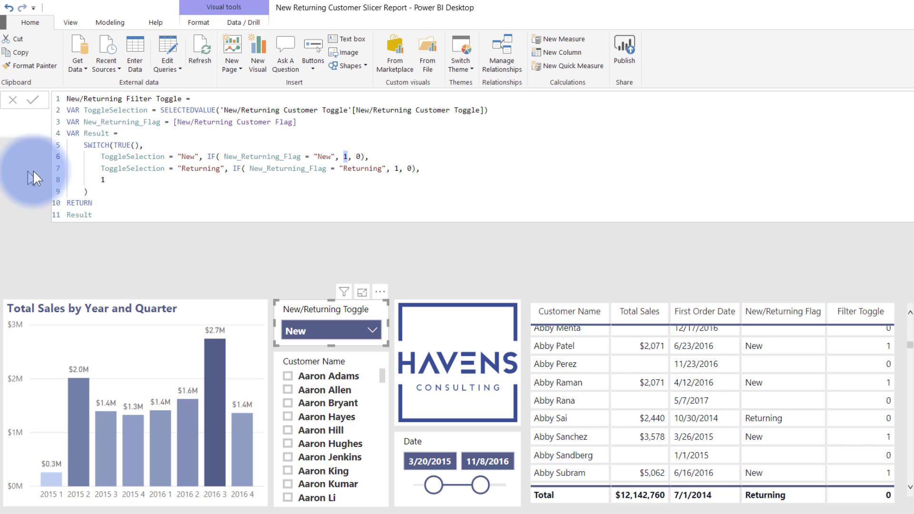
Review line 7's IF test returning 1 or 0 for Returning customers.
double_click(119, 169)
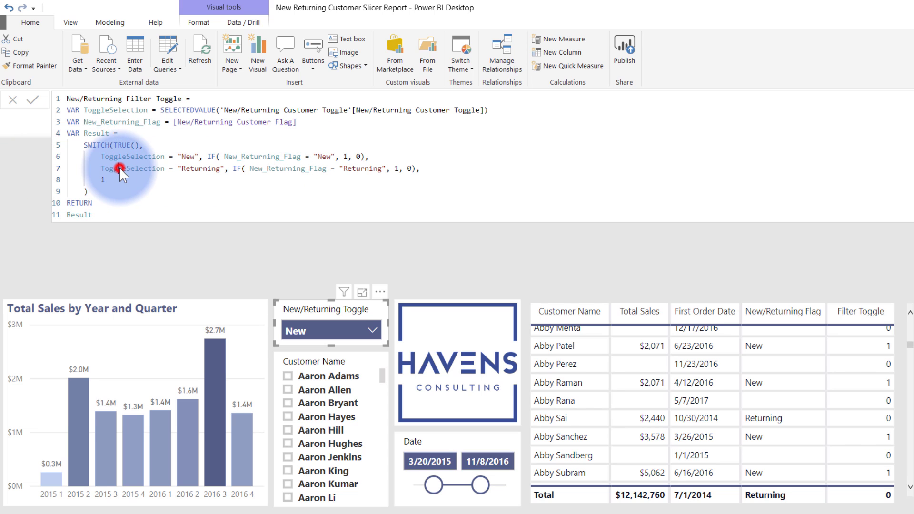
click(234, 169)
drag(234, 168, 306, 173)
click(306, 172)
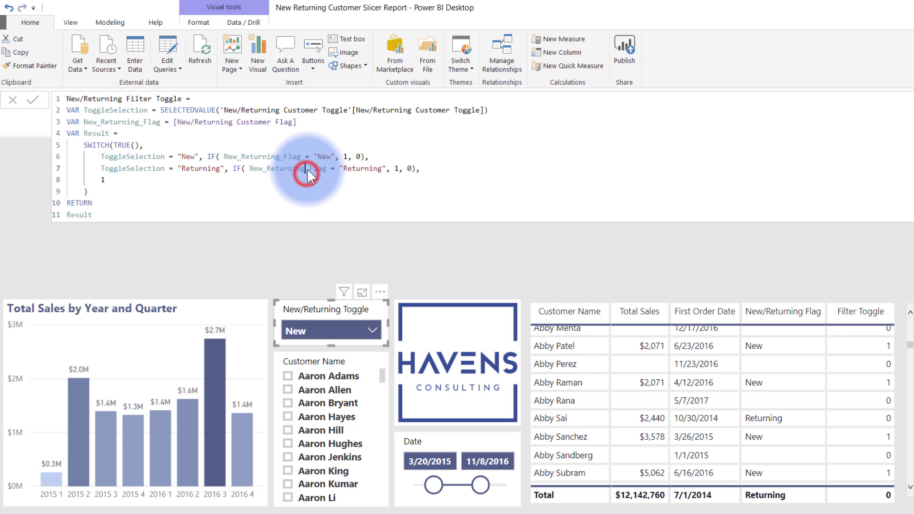
double_click(359, 168)
click(393, 170)
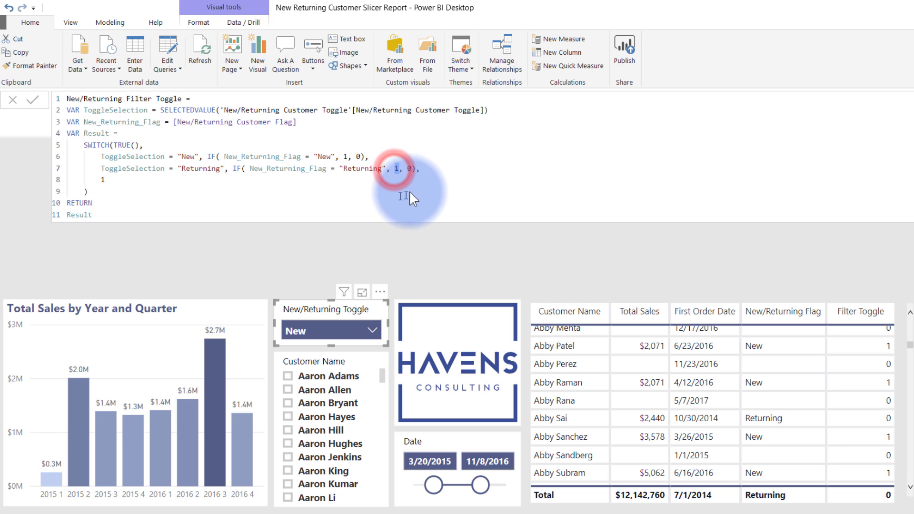
click(411, 168)
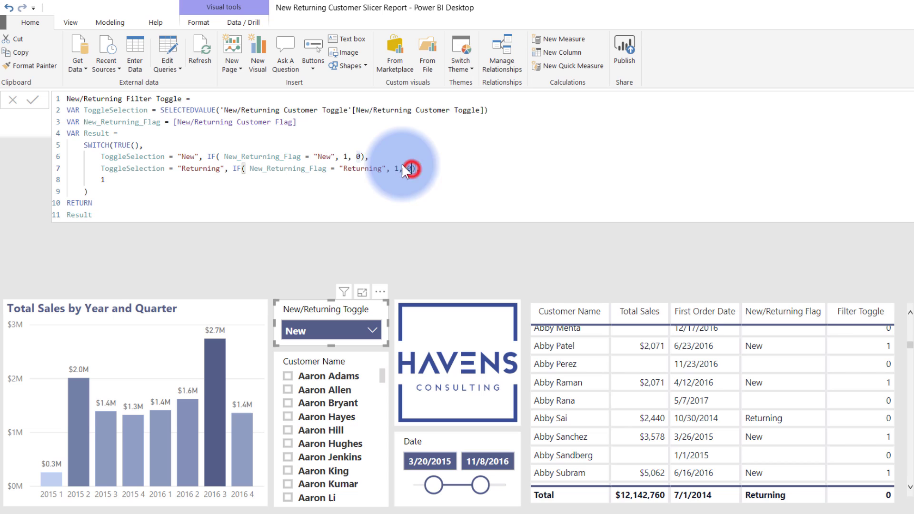
click(356, 156)
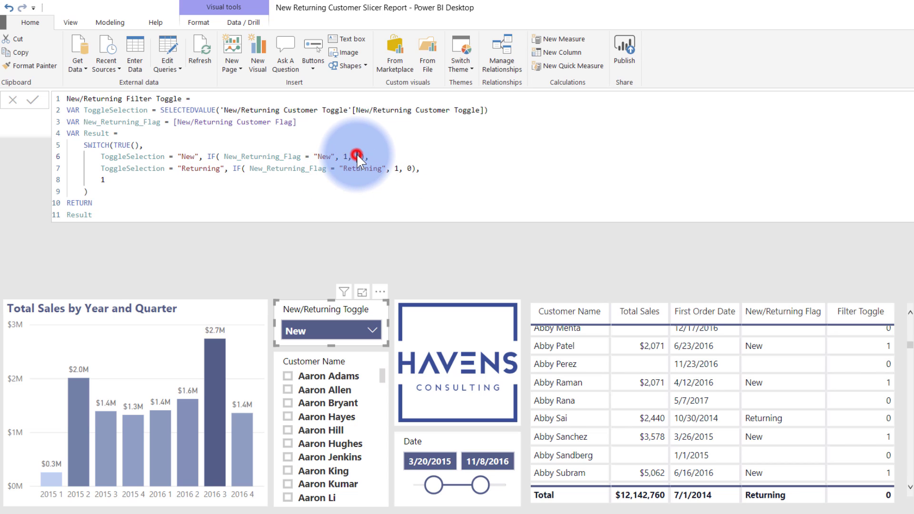
double_click(408, 167)
Retype 1 as the default value on line 8 and commit the measure.
click(209, 179)
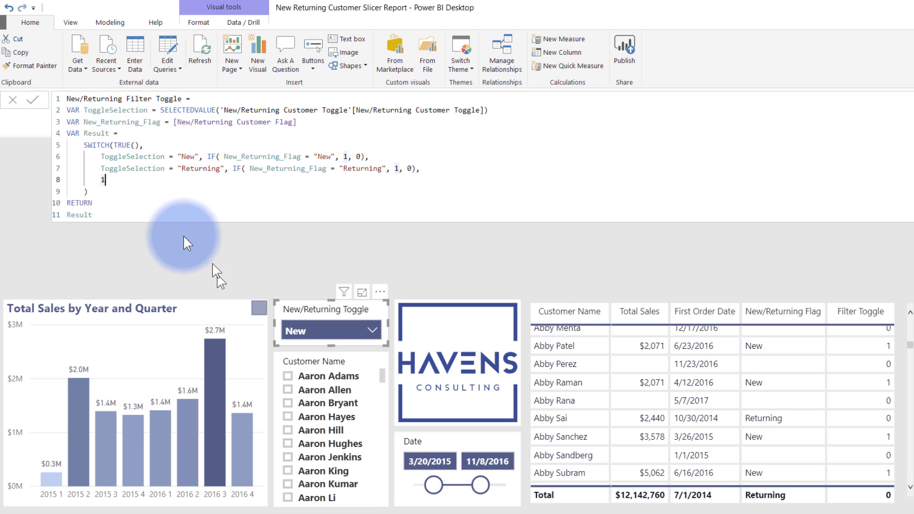
click(117, 182)
key(BackSpace)
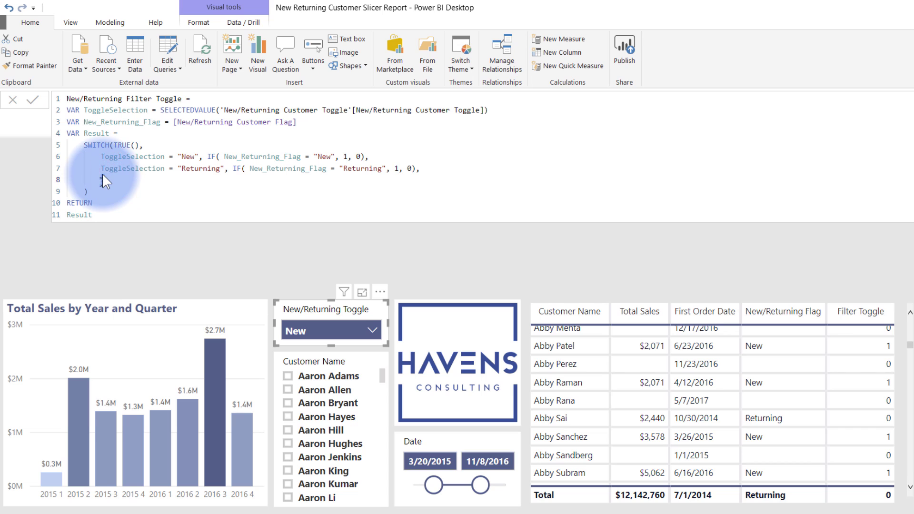
text(1)
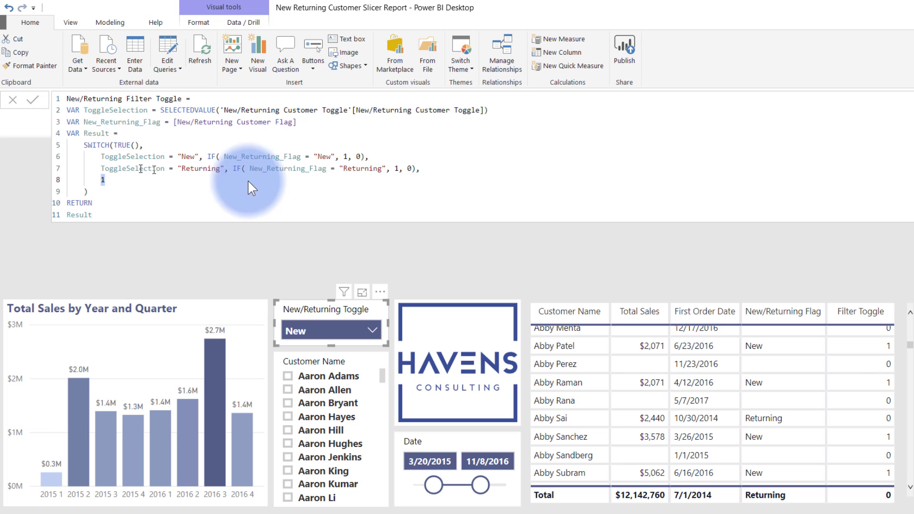
click(376, 288)
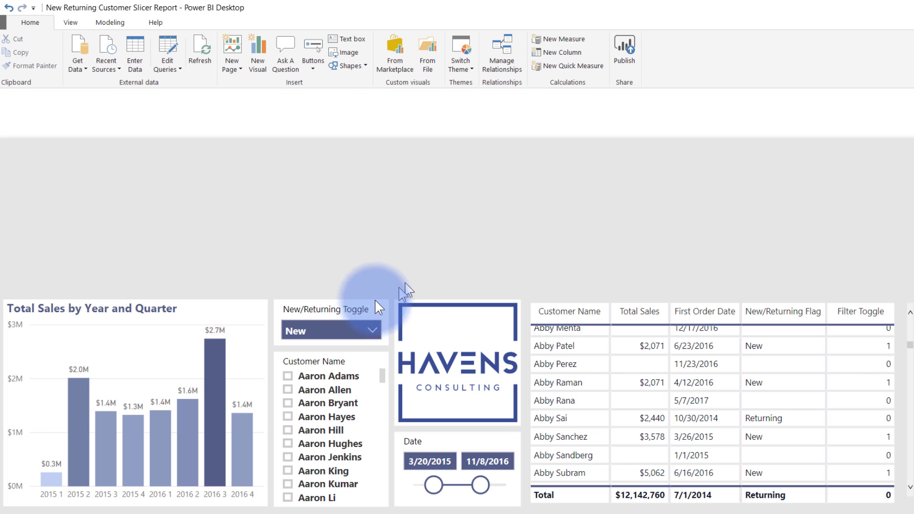
Add a visual-level filter to the Customer Name slicer showing items where New/Returning Filter Toggle is 1.
click(300, 361)
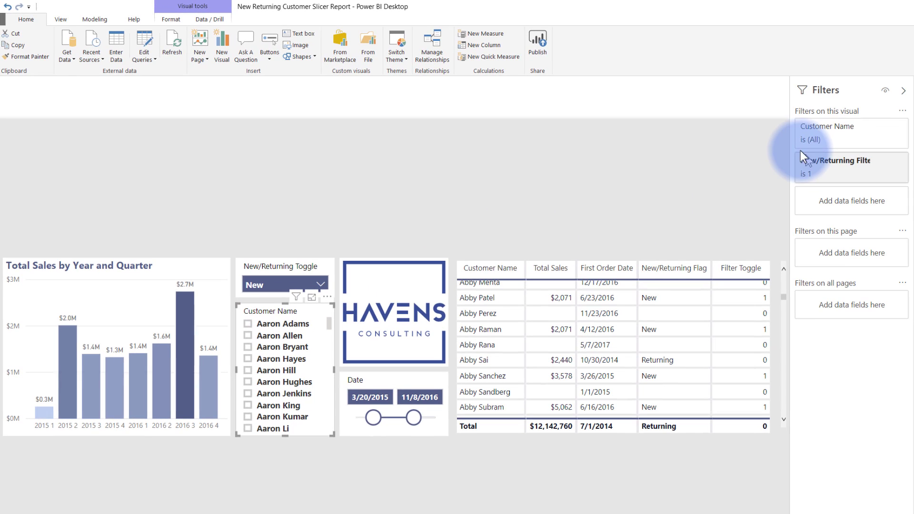
drag(788, 150, 745, 146)
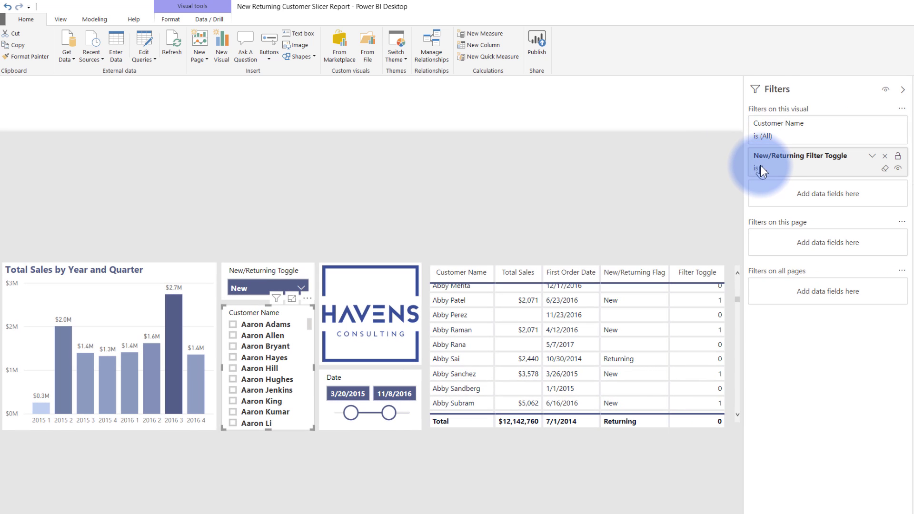
click(872, 155)
double_click(754, 216)
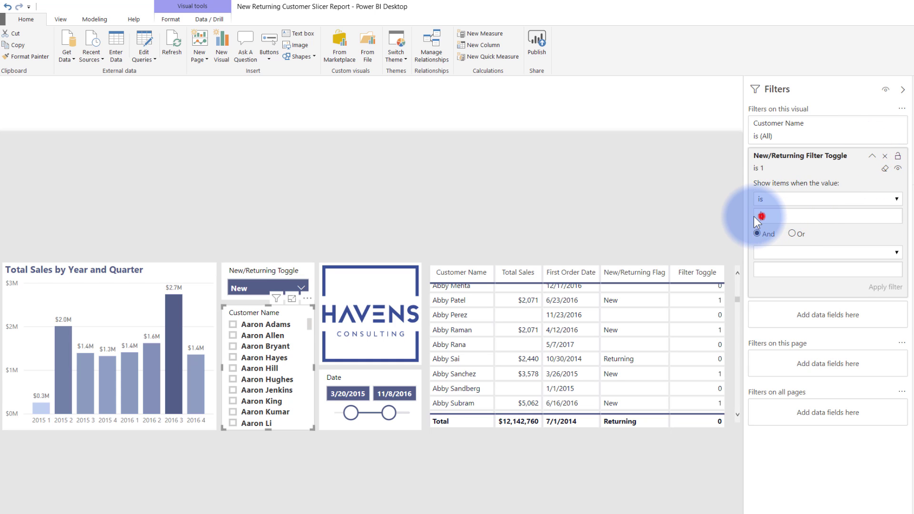
key(BackSpace)
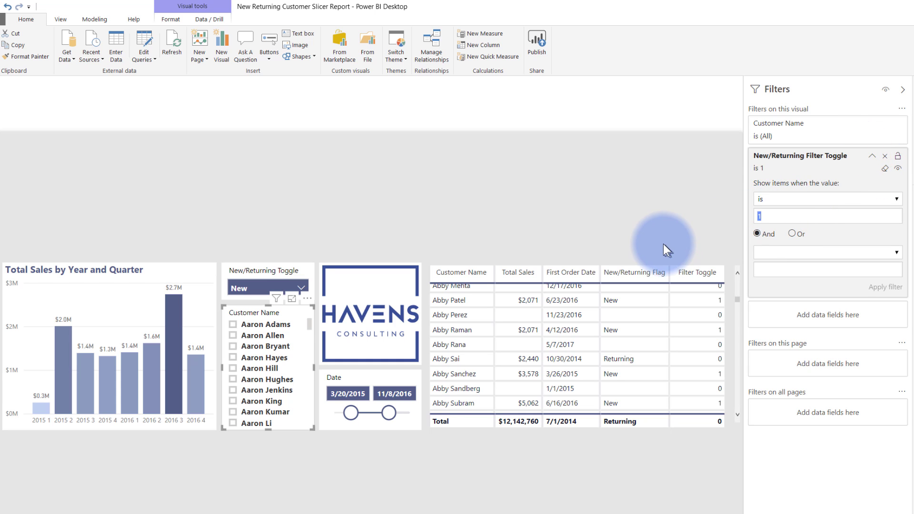
click(760, 219)
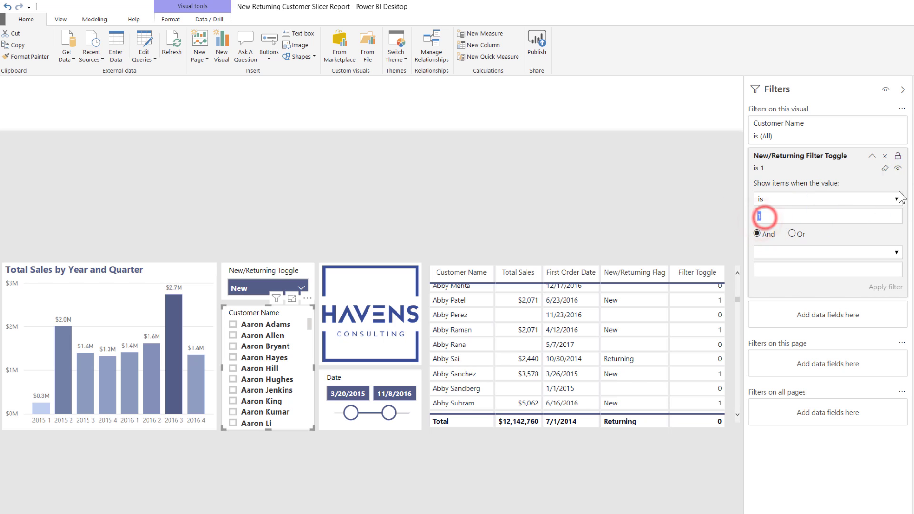
text(1)
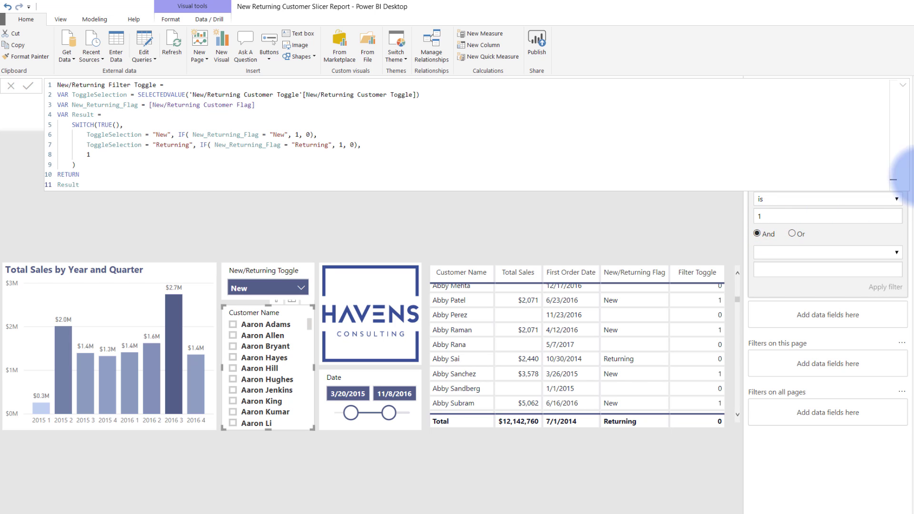
Review the SWITCH conditions and their 0 values in the toggle measure, then collapse the formula.
drag(385, 154, 173, 131)
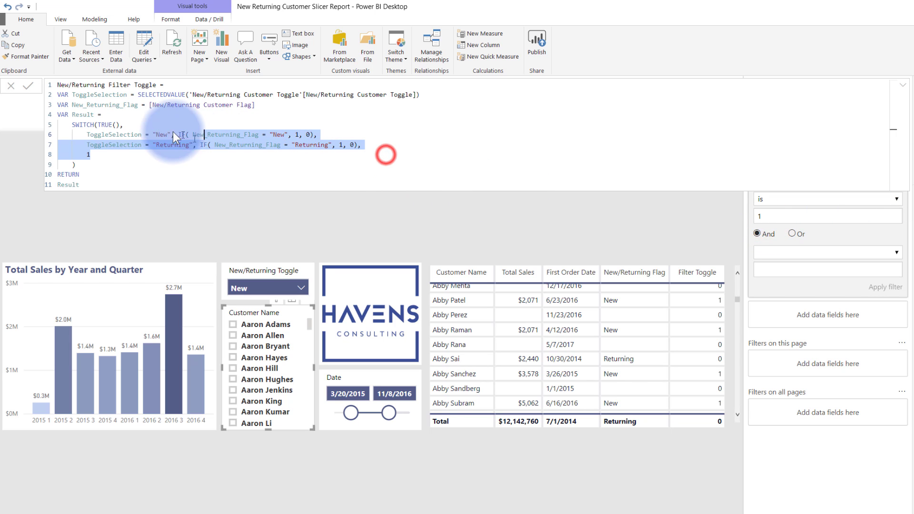
click(133, 124)
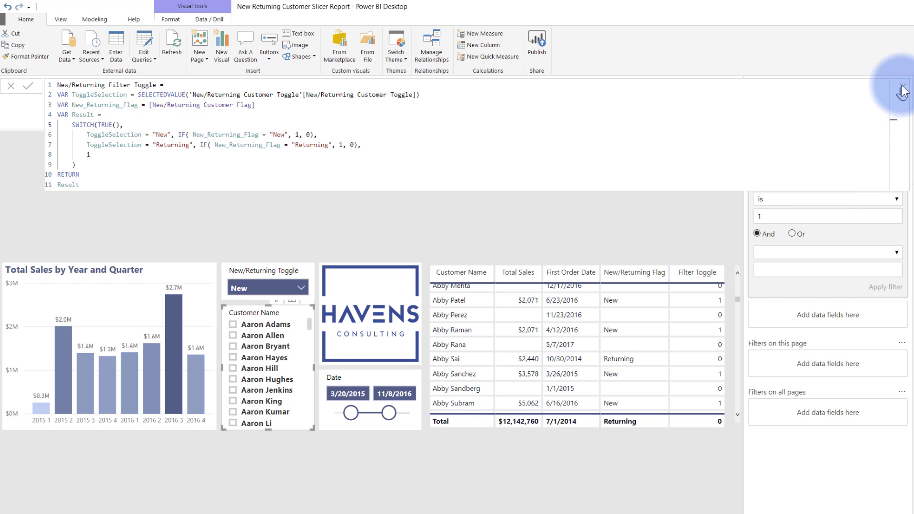
click(309, 134)
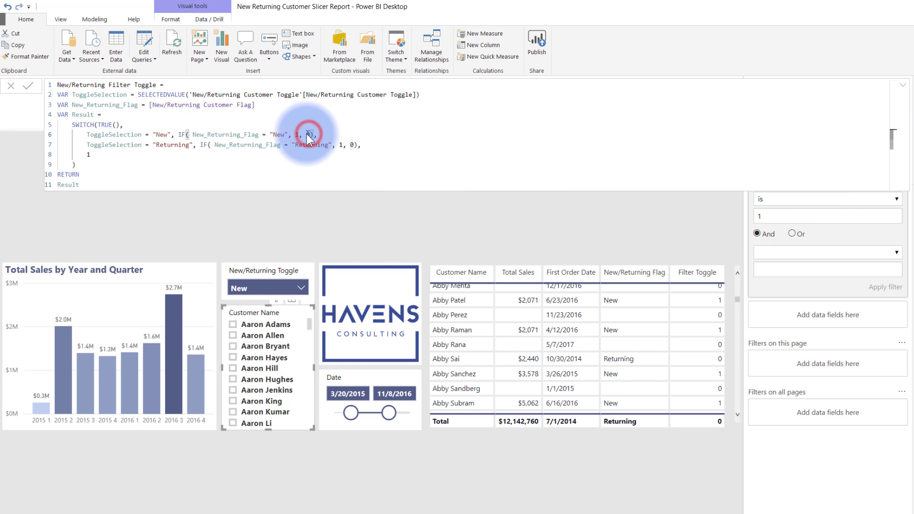
double_click(308, 134)
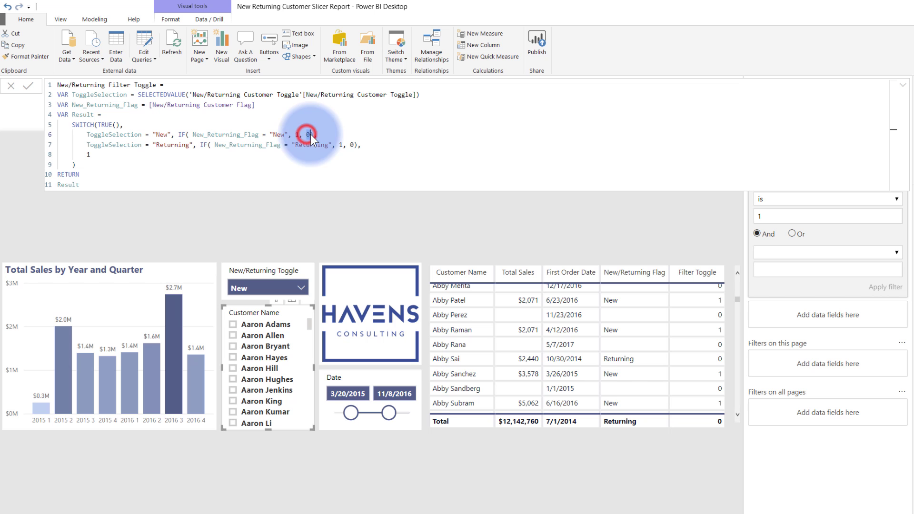
double_click(352, 145)
click(905, 86)
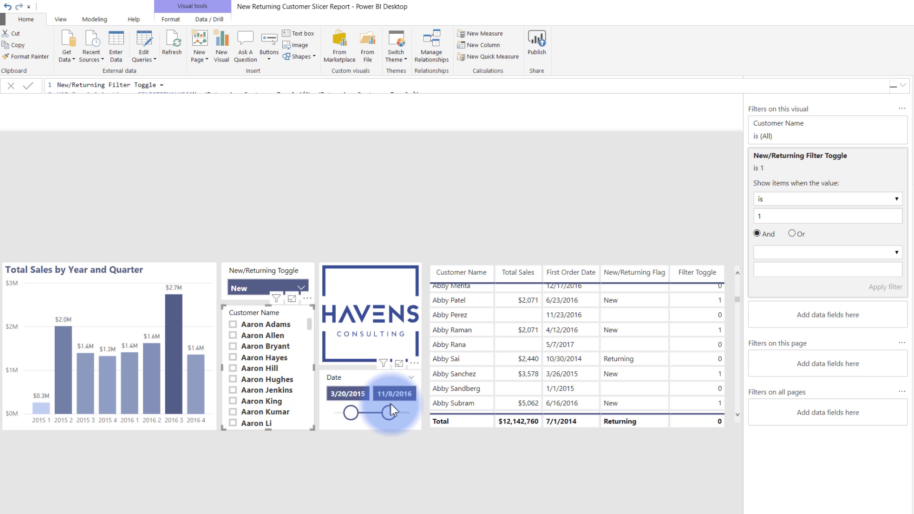
Set the New/Returning Toggle to Returning and drag the Date slicer to 7/20/2015–8/4/2016.
mouse_move(388, 413)
mouse_down()
mouse_move(357, 414)
mouse_move(378, 414)
mouse_up()
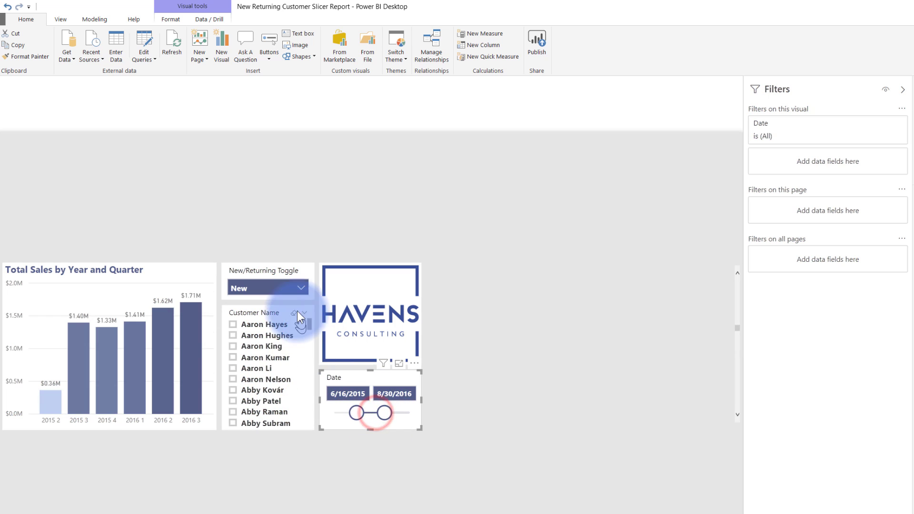
click(294, 287)
click(246, 314)
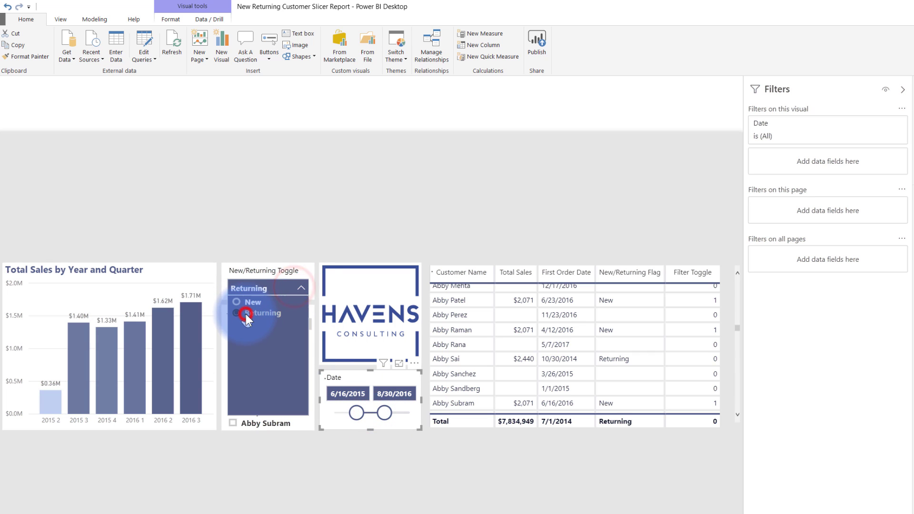
click(301, 288)
drag(387, 414, 360, 413)
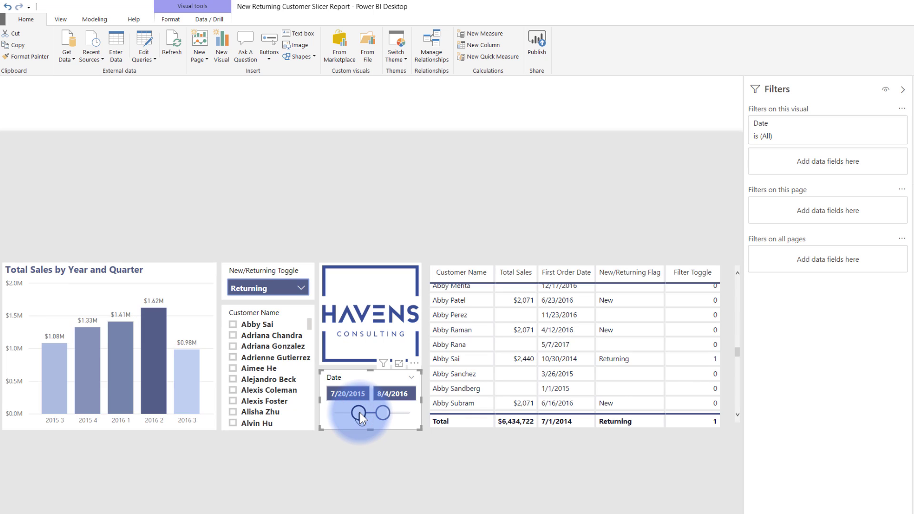